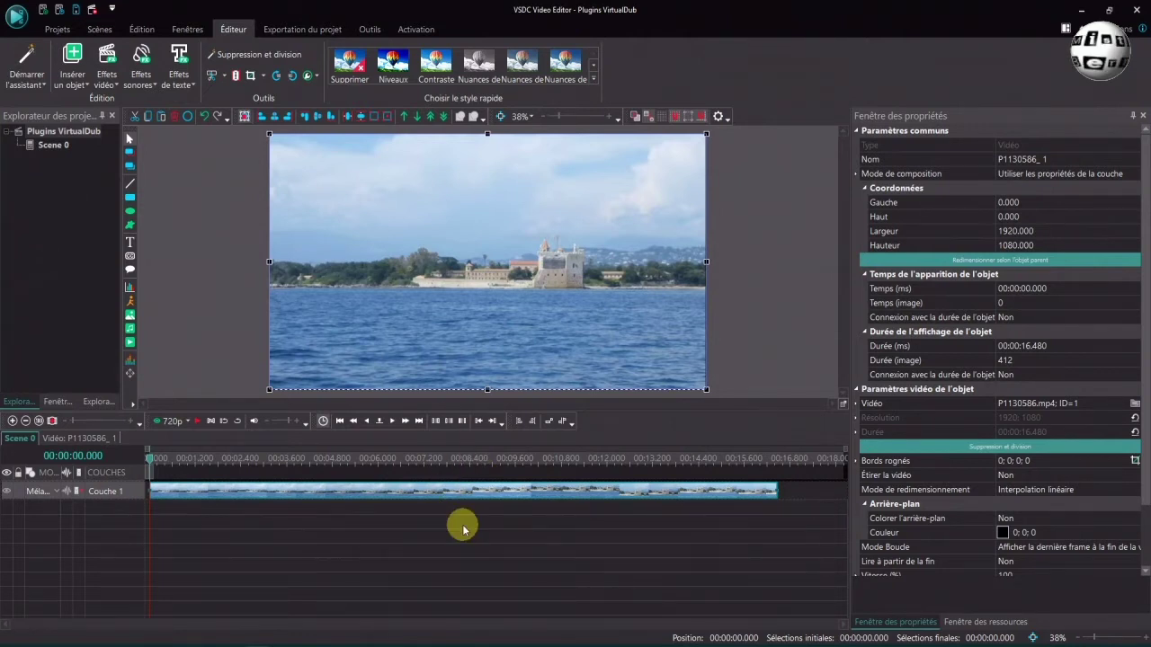
Add the special effect Filtre VirtualDub to the video clip, keeping the default position with the parent's duration.
{"action": "left_click", "coordinate": [109, 65]}
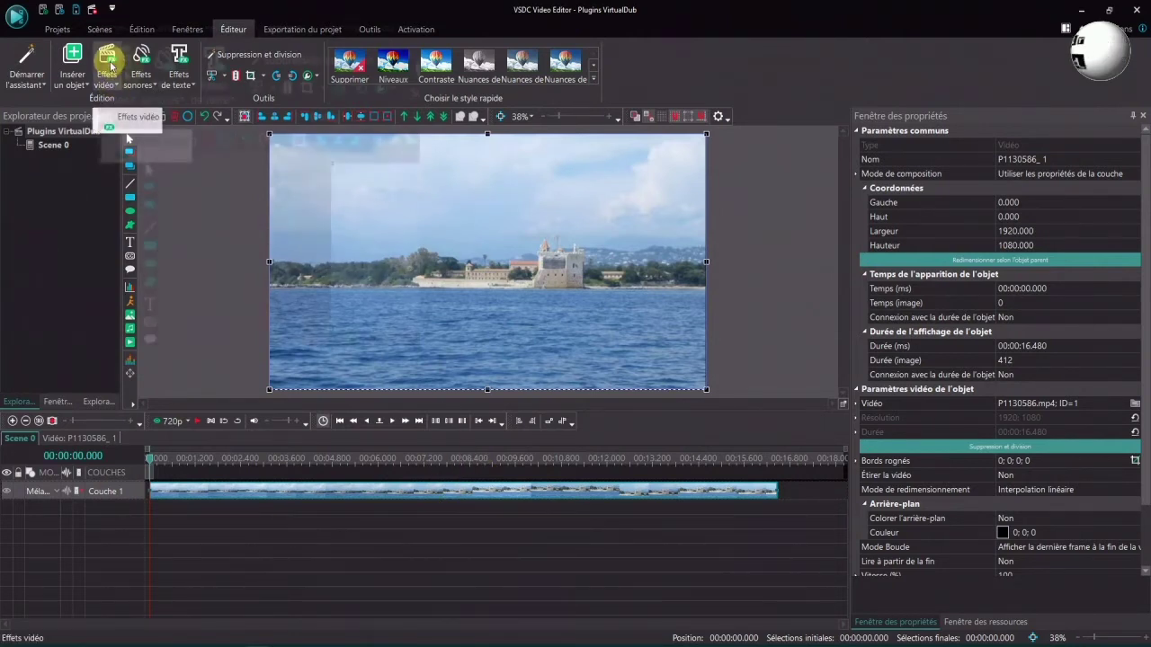
{"action": "mouse_move", "coordinate": [145, 231]}
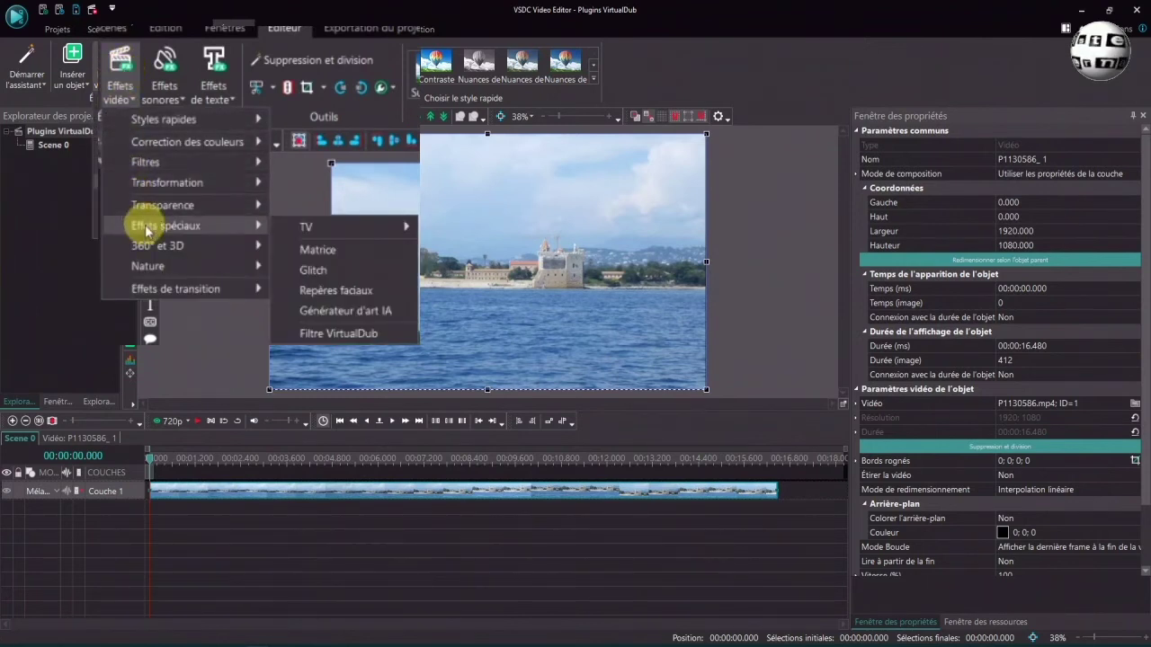
{"action": "left_click", "coordinate": [340, 333]}
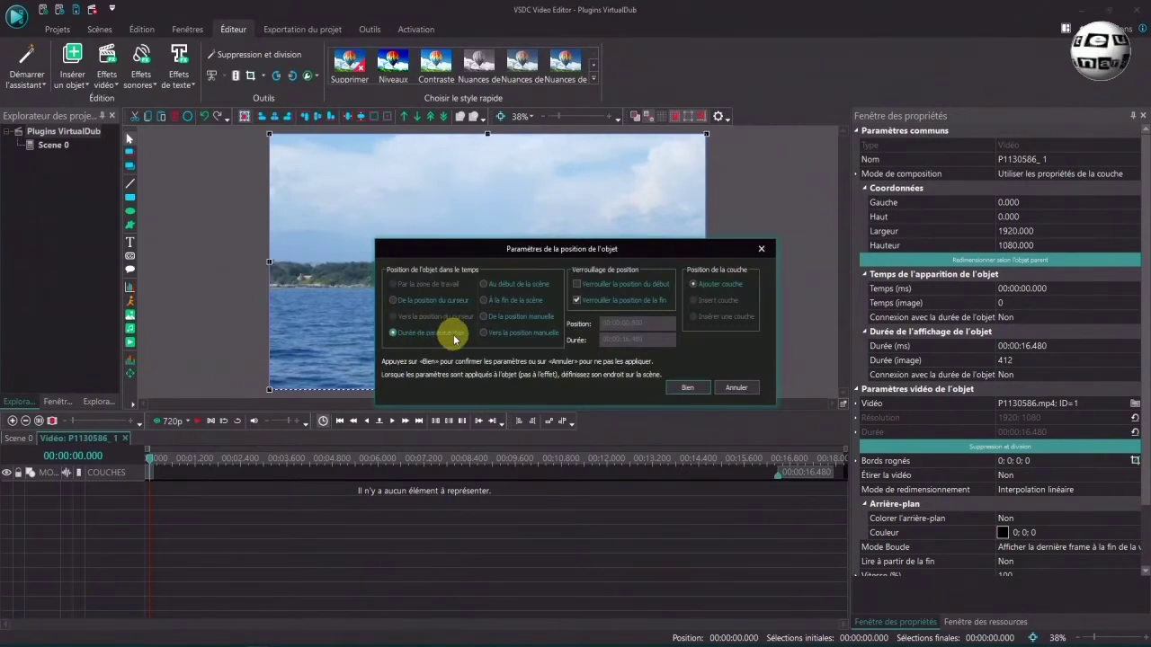
{"action": "left_click", "coordinate": [688, 387]}
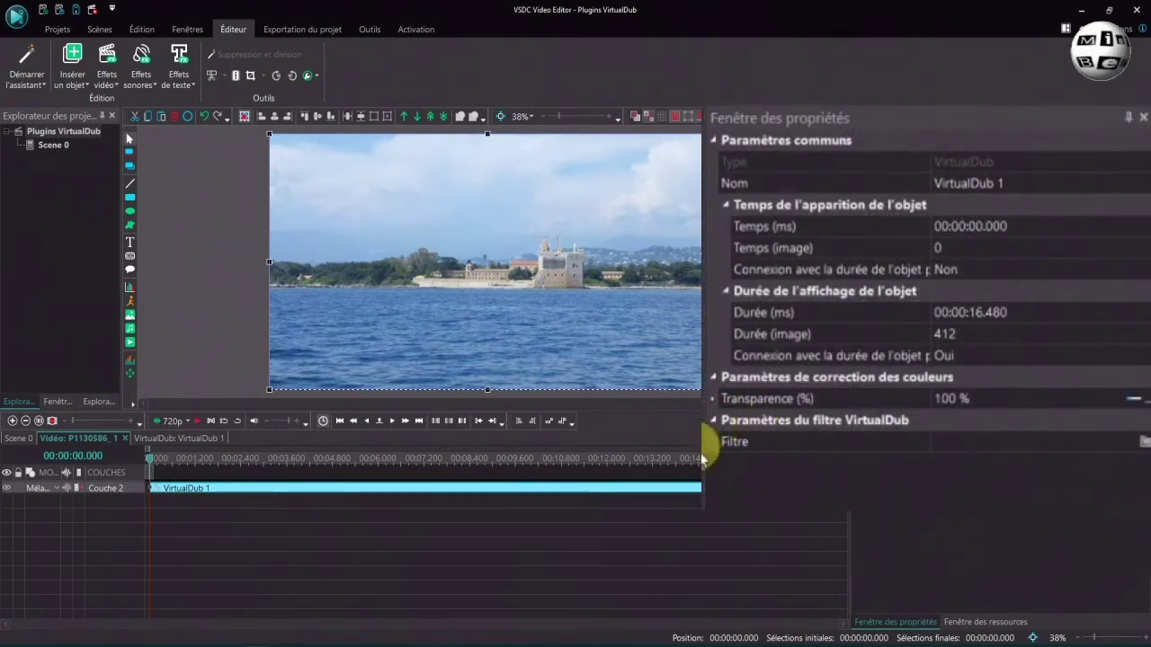
Check the recent VirtualDub filters, and browse the 2-Plugins VirtualDub folder inside 4-Tutos for the available .vdf files without loading one.
{"action": "left_click", "coordinate": [980, 443]}
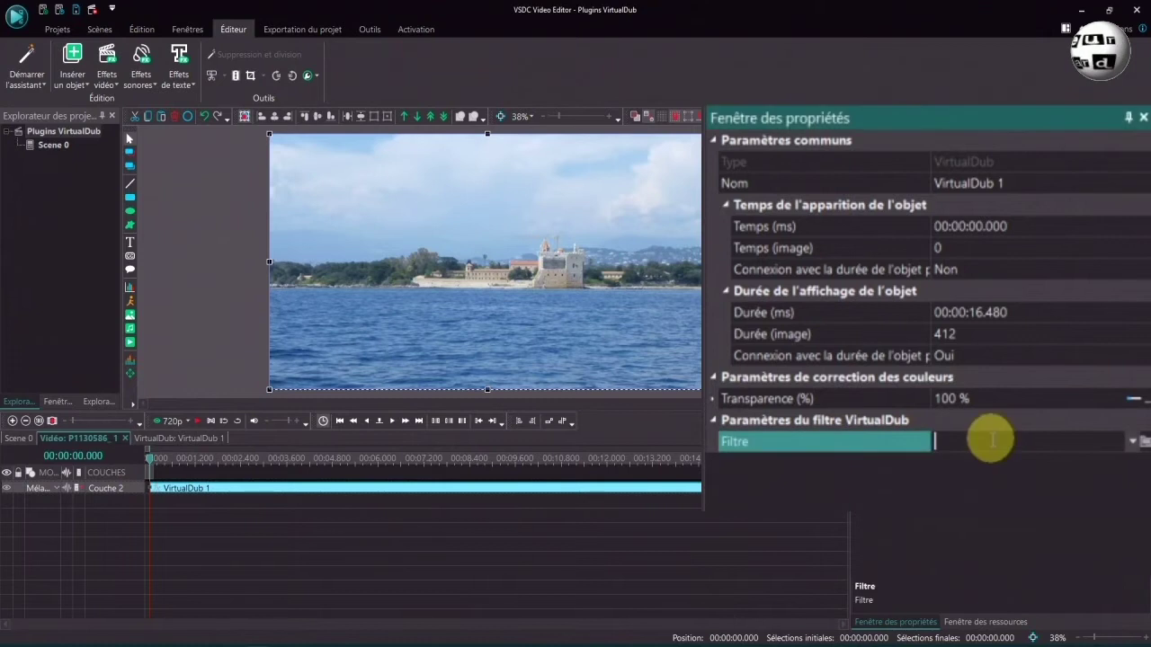
{"action": "left_click", "coordinate": [1134, 449]}
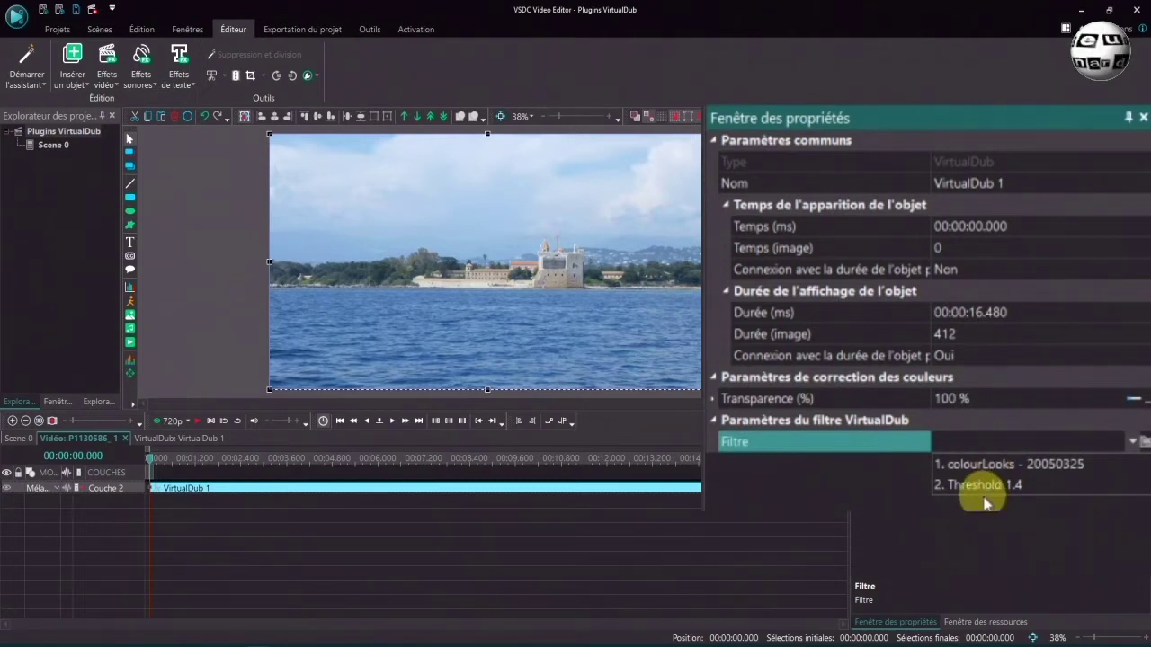
{"action": "left_click", "coordinate": [1007, 458]}
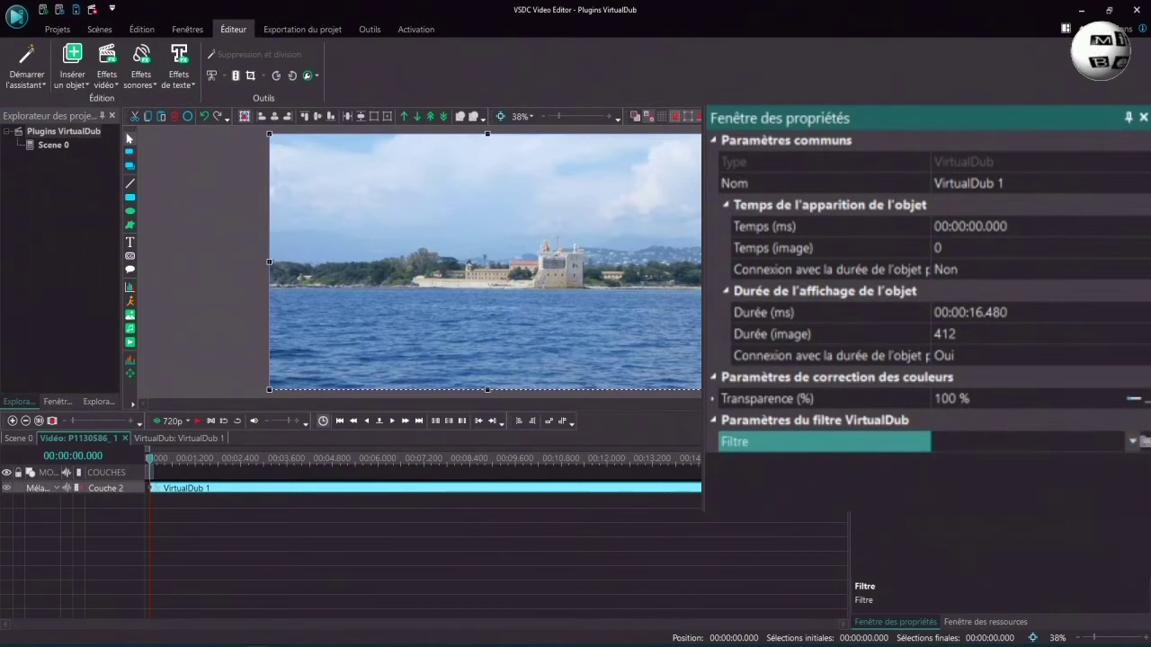
{"action": "left_click", "coordinate": [1142, 442]}
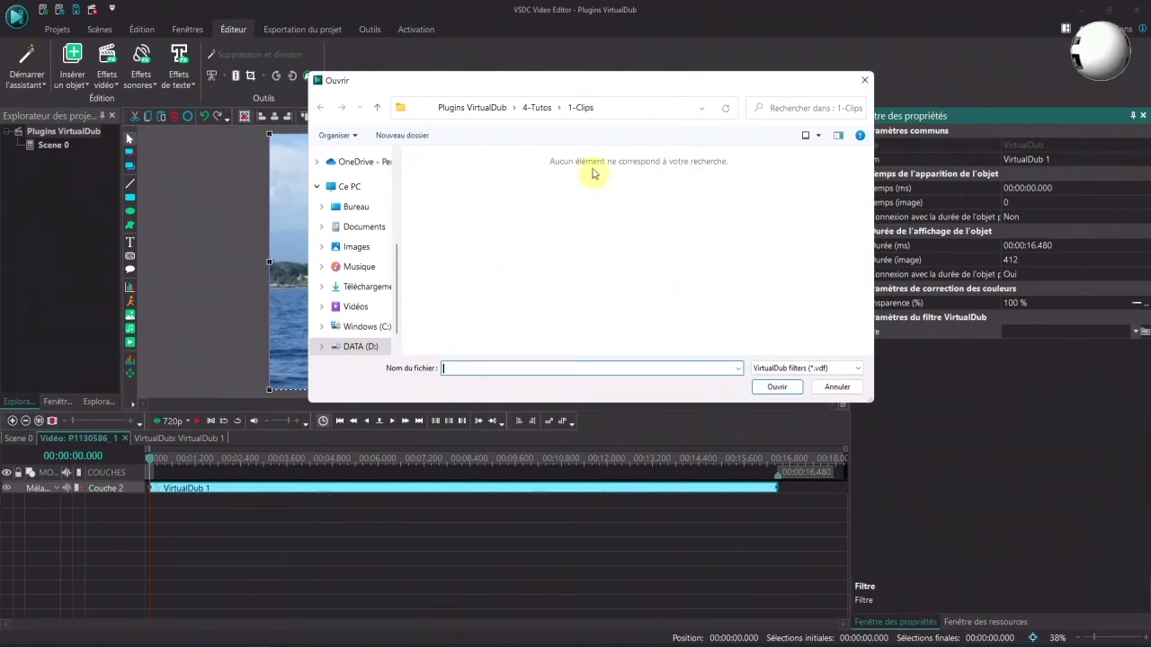
{"action": "left_click", "coordinate": [542, 111]}
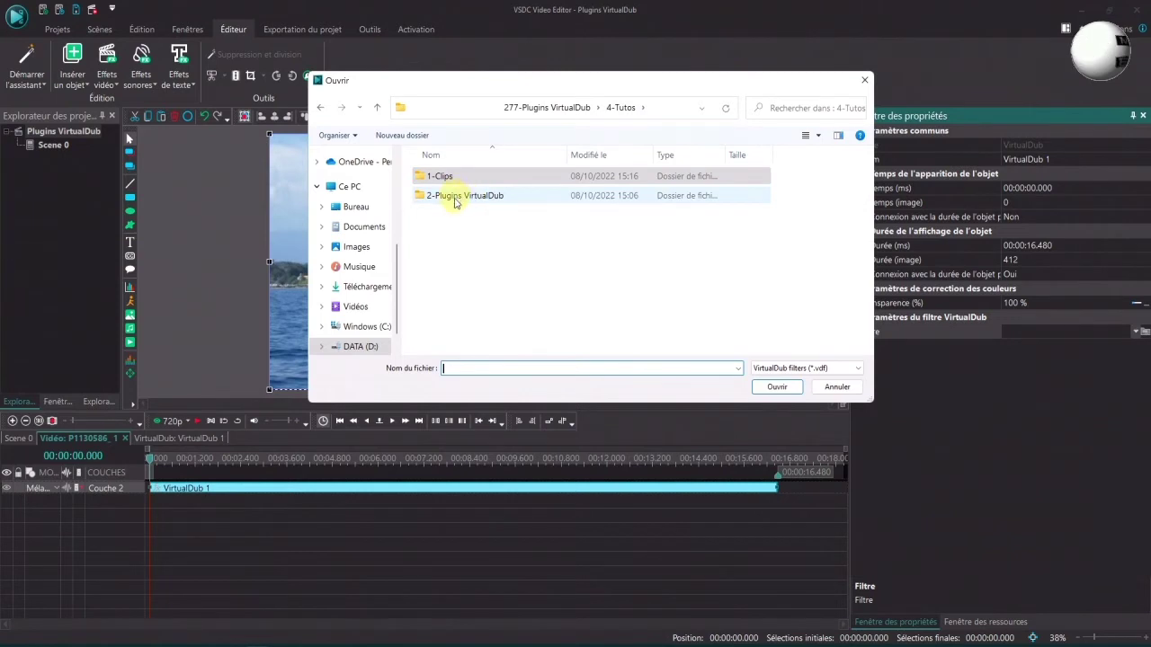
{"action": "double_click", "coordinate": [453, 196]}
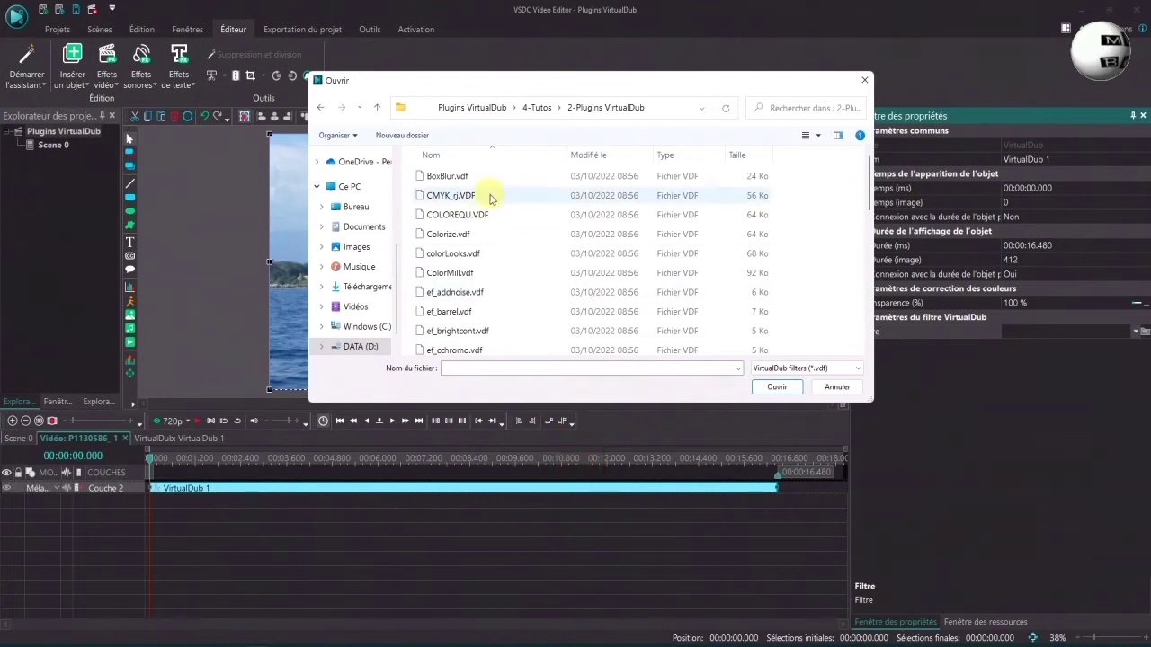
{"action": "left_click", "coordinate": [837, 387]}
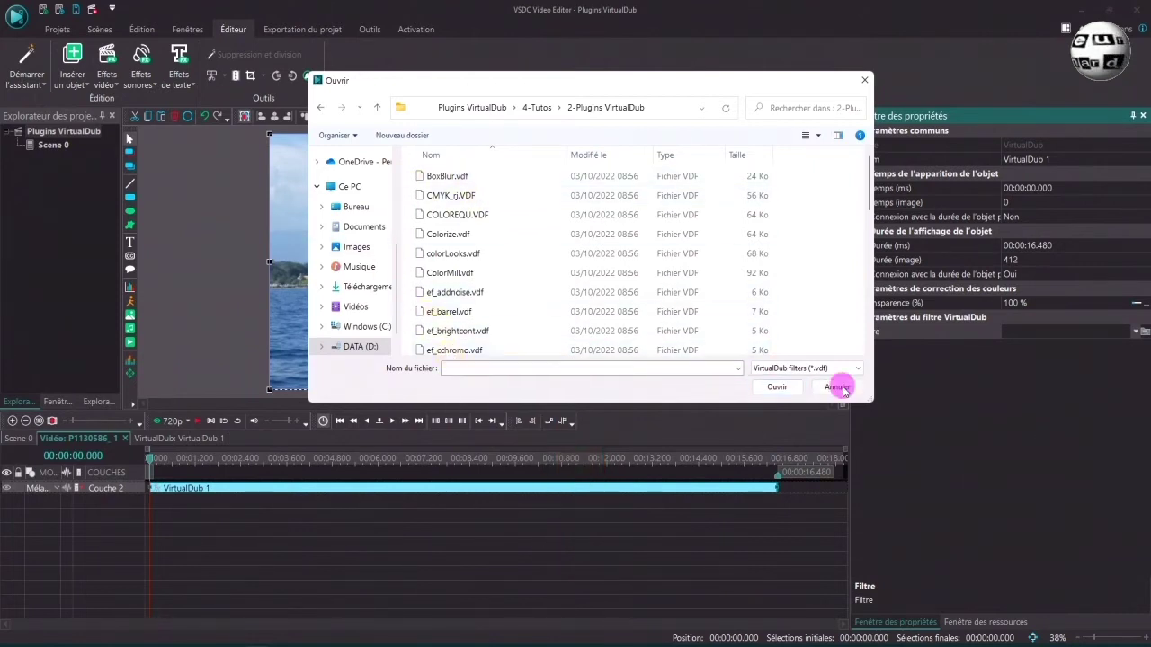
Assign the filter colourLooks - 20050325 to the VirtualDub effect.
{"action": "left_click", "coordinate": [1132, 441]}
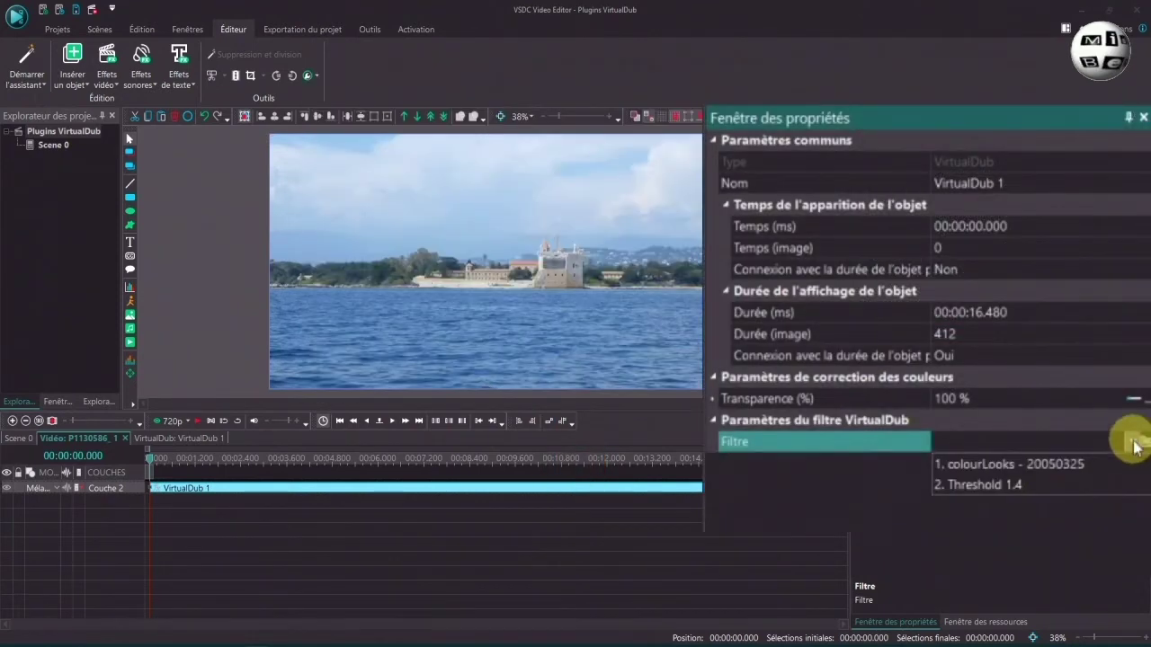
{"action": "left_click", "coordinate": [996, 466]}
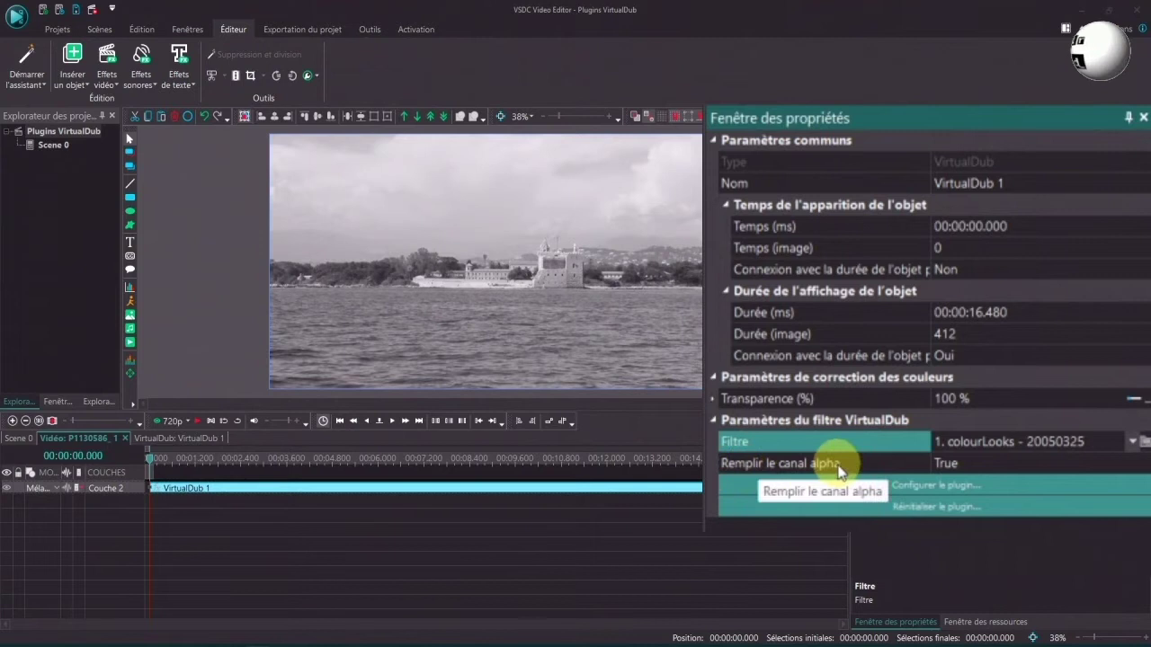
Set Remplir le canal alpha to False and Plugin utilise la transparence to True for the colourLooks filter.
{"action": "left_click", "coordinate": [1138, 463]}
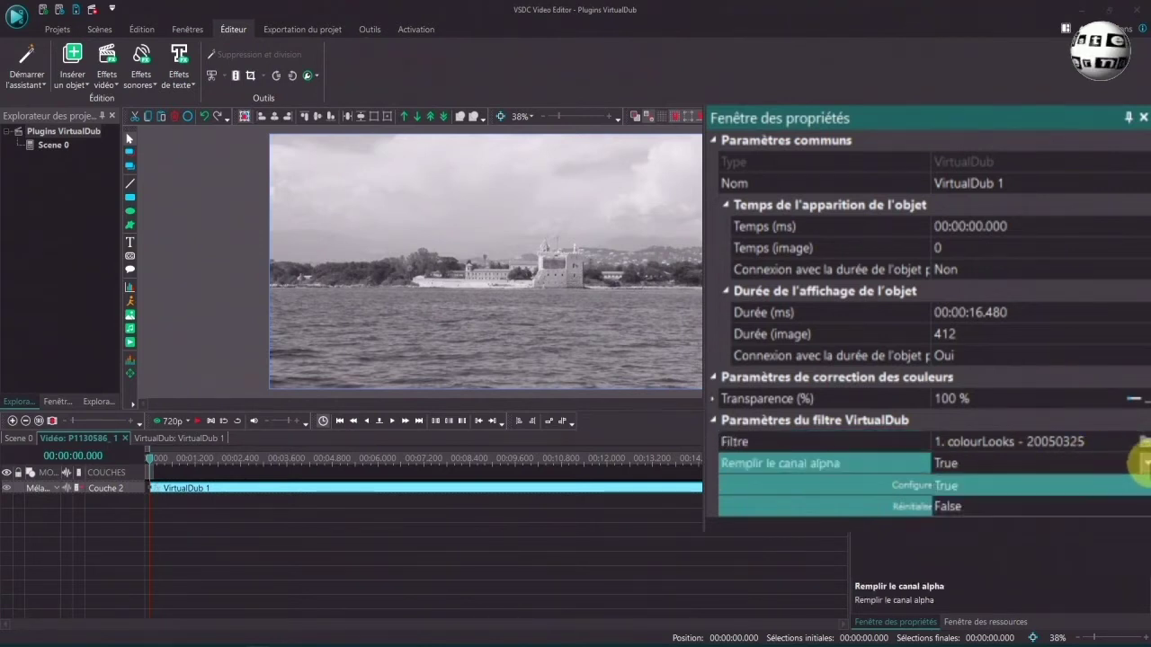
{"action": "left_click", "coordinate": [968, 509]}
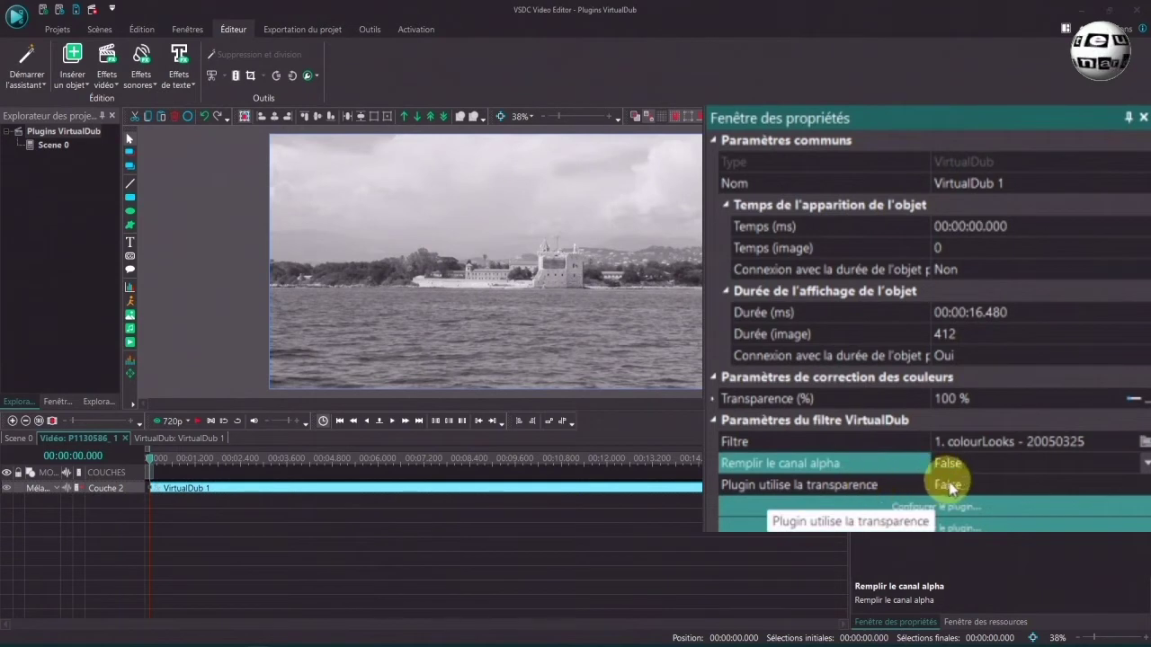
{"action": "left_click", "coordinate": [1140, 485]}
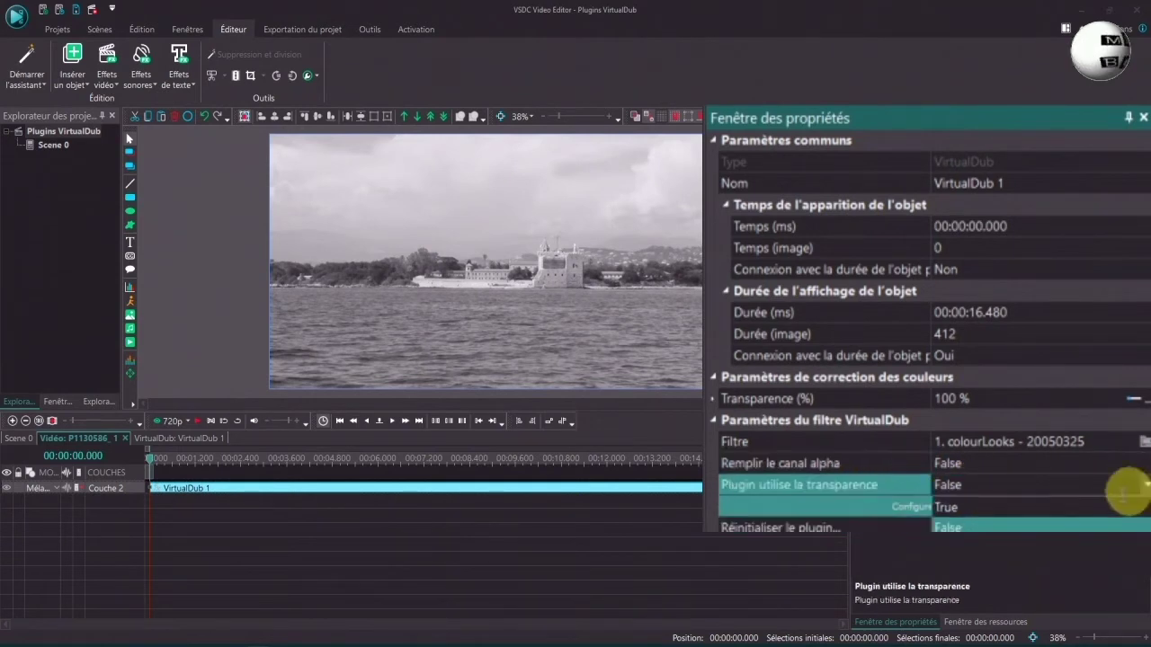
{"action": "left_click", "coordinate": [984, 508]}
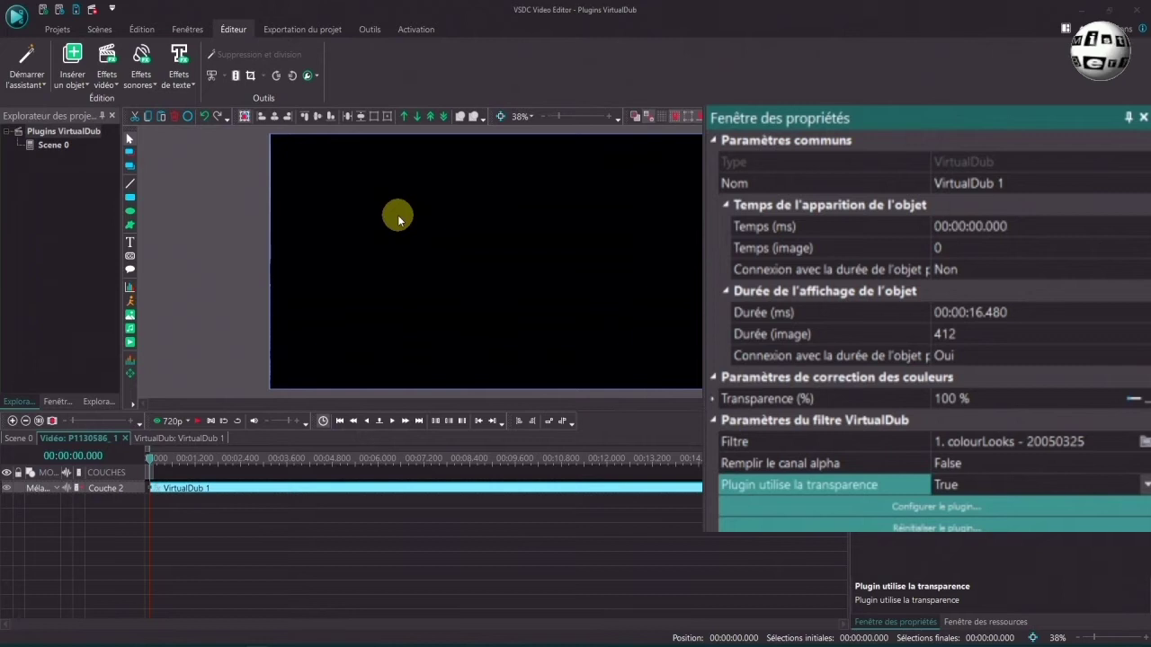
Try switching the VirtualDub effect's filter to Threshold 1.4.
{"action": "left_click", "coordinate": [1134, 443]}
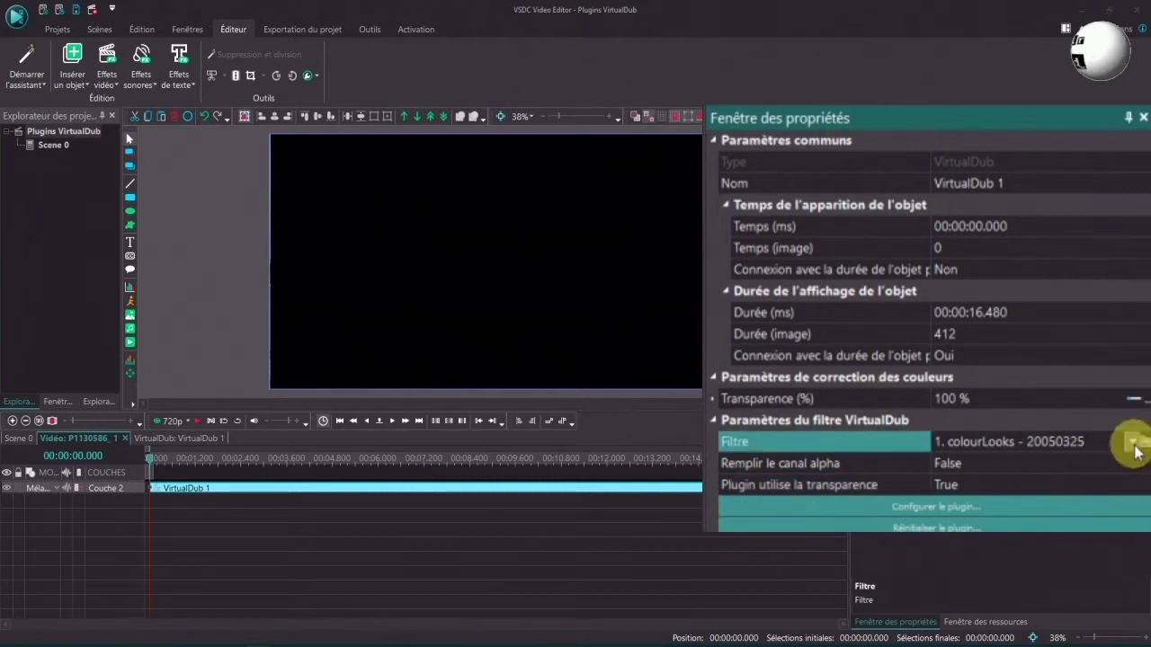
{"action": "left_click", "coordinate": [1135, 445]}
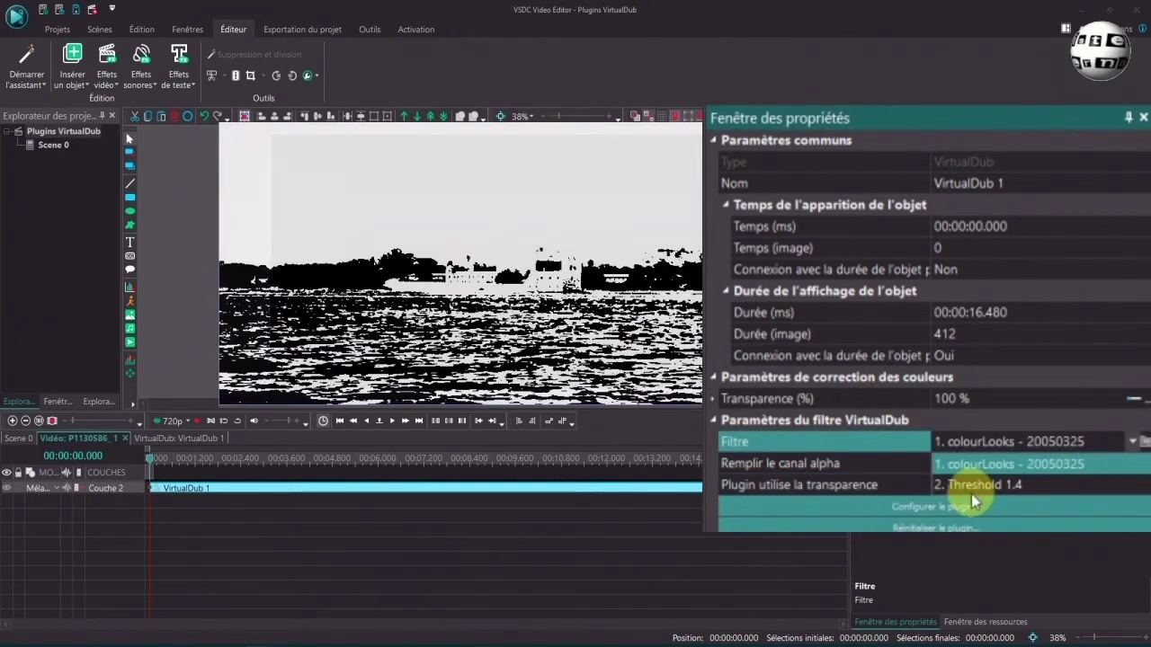
{"action": "left_click", "coordinate": [1034, 488]}
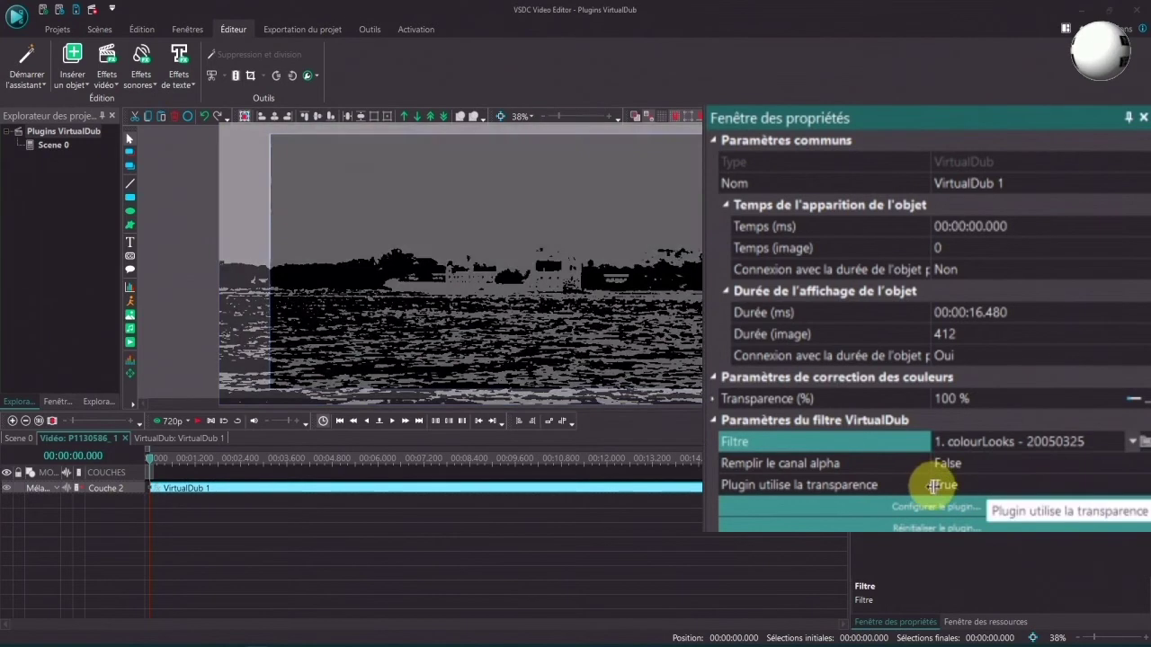
Set Plugin utilise la transparence back to False and Remplir le canal alpha back to True.
{"action": "left_click", "coordinate": [932, 485]}
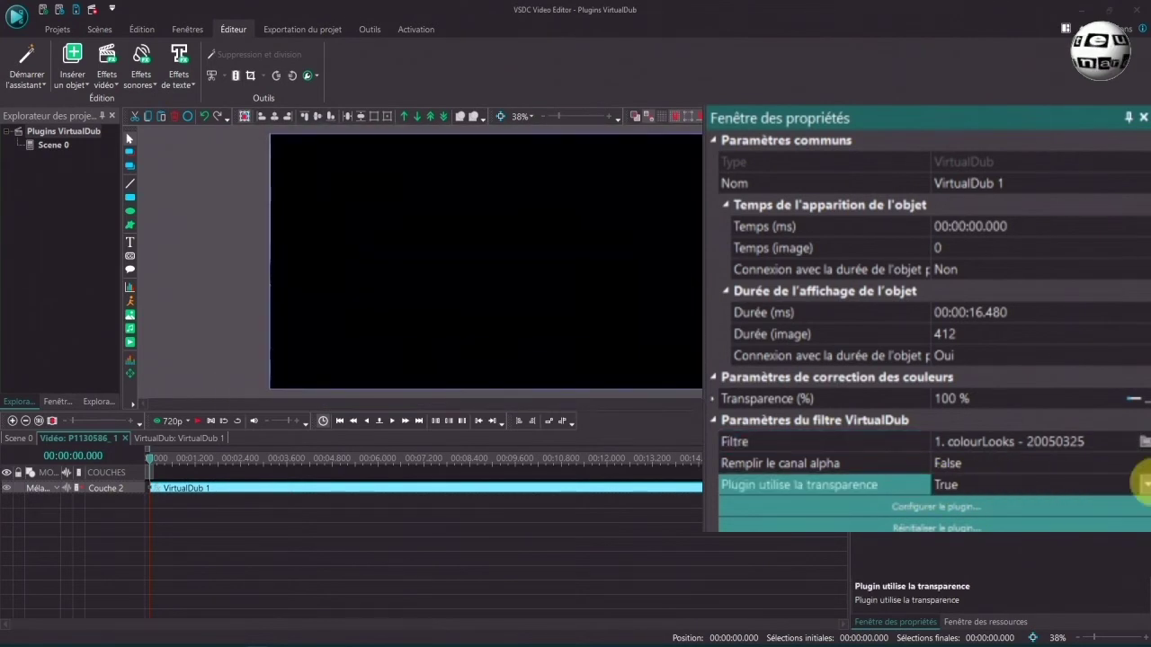
{"action": "left_click", "coordinate": [1142, 486]}
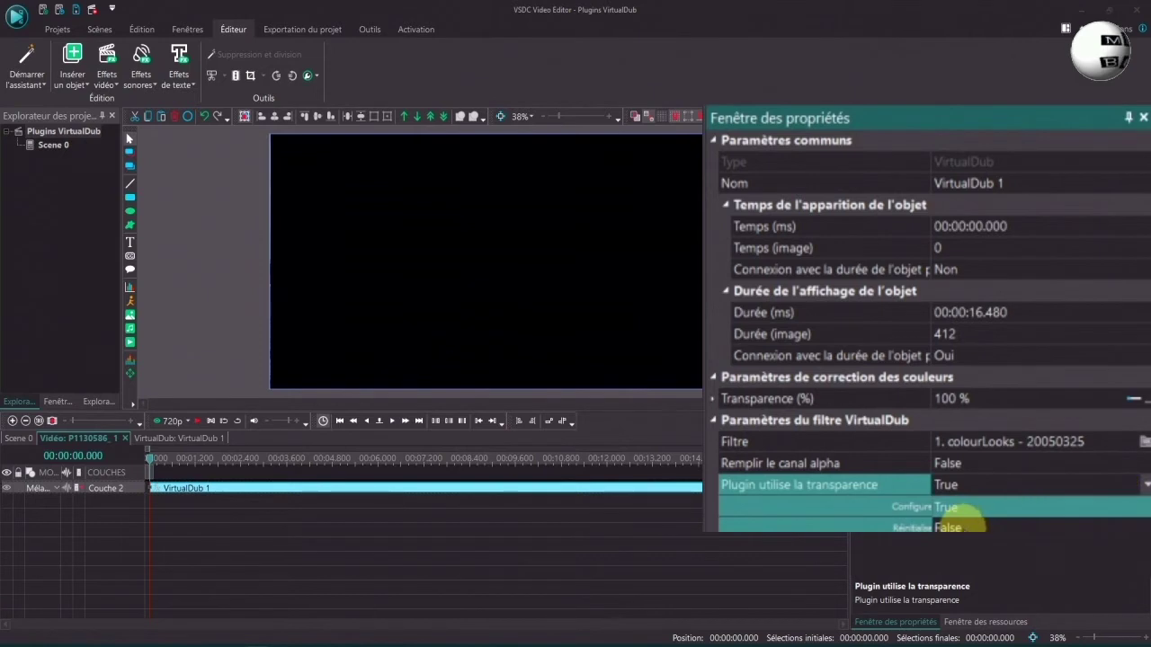
{"action": "left_click", "coordinate": [950, 526]}
{"action": "left_click", "coordinate": [1104, 466]}
{"action": "left_click", "coordinate": [1144, 463]}
{"action": "left_click", "coordinate": [968, 494]}
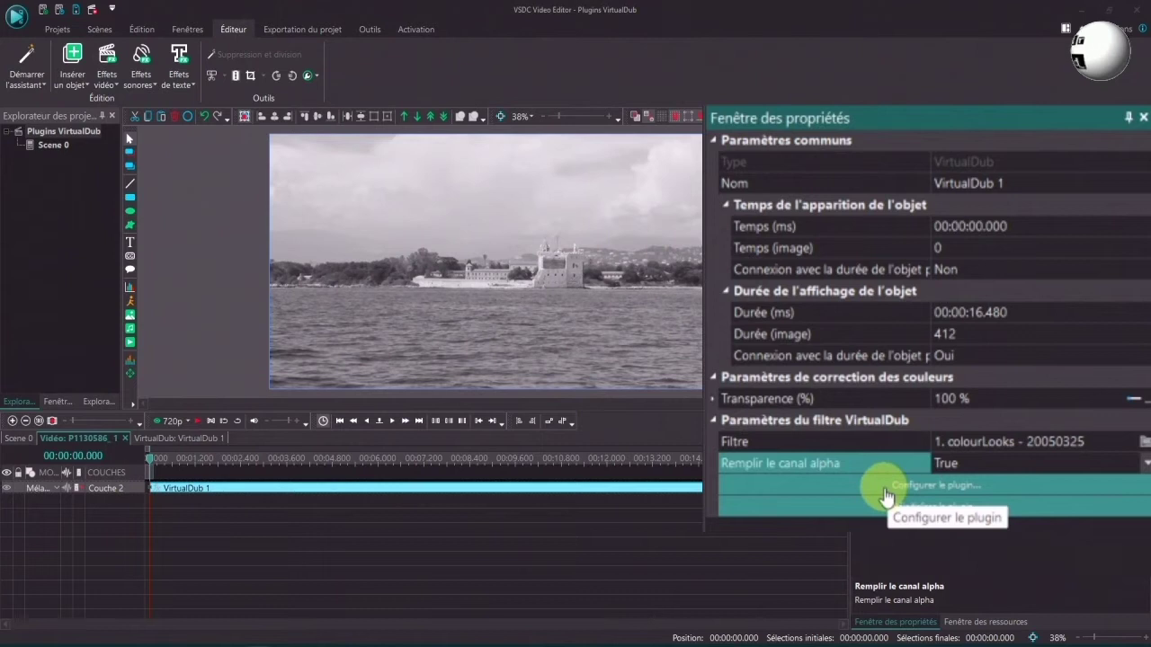
Configure the colourLooks plugin, trying Sepia and Technicolor - 2 color process, and apply Black & White with Split Screen off.
{"action": "left_click", "coordinate": [852, 490]}
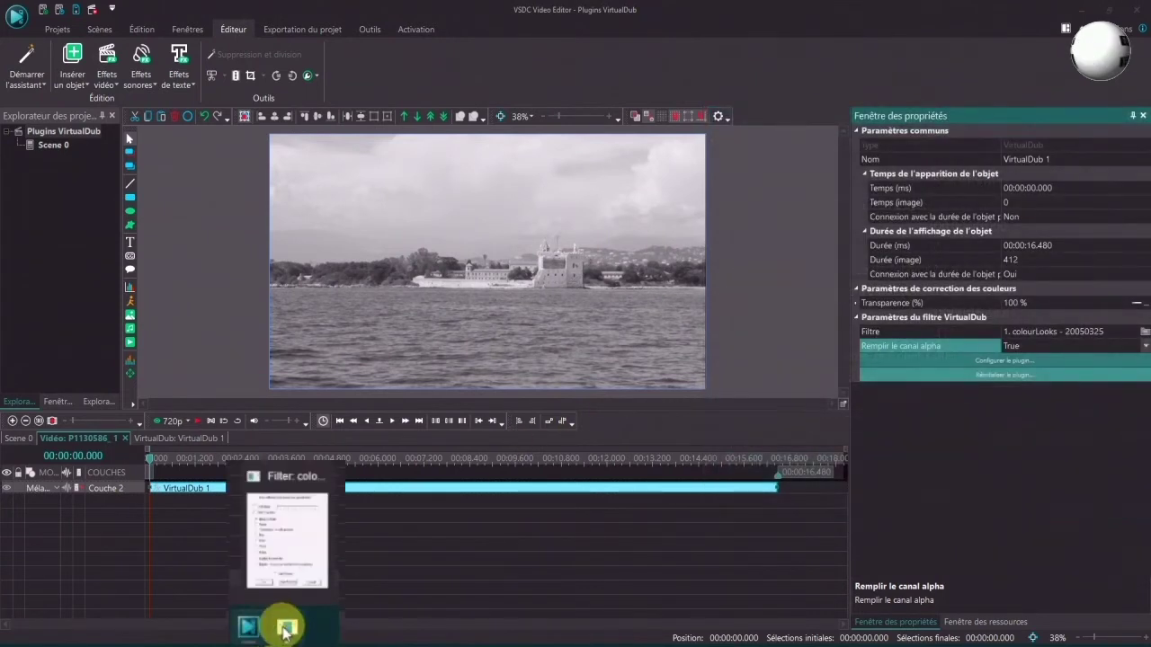
{"action": "left_click", "coordinate": [285, 633]}
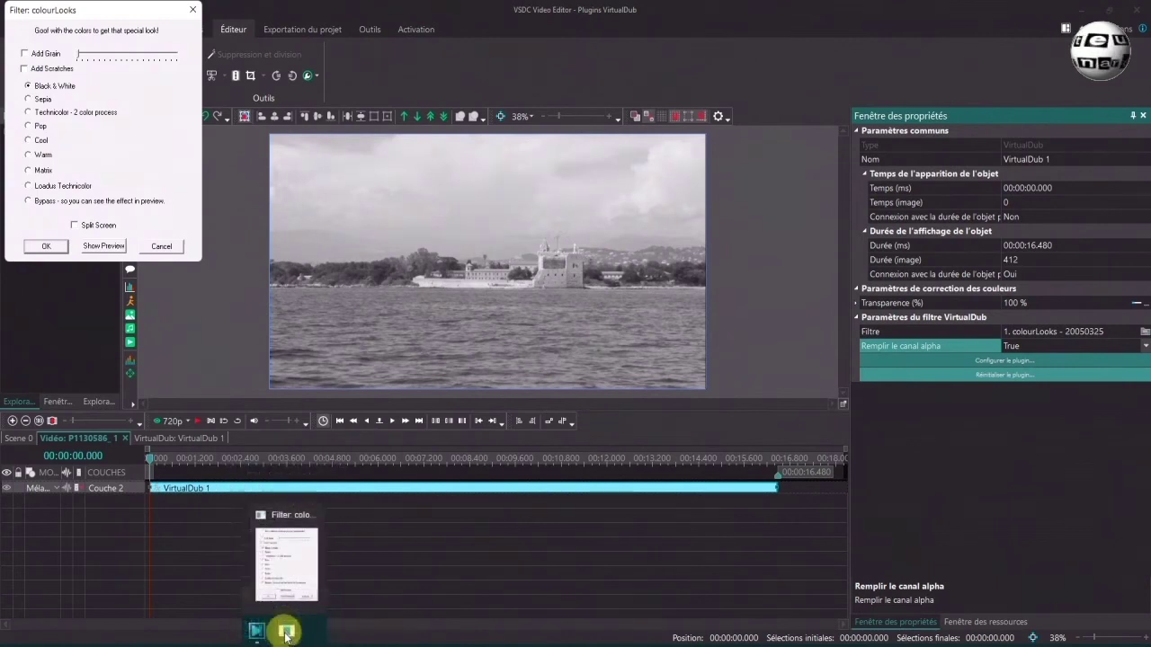
{"action": "left_click_drag", "start_coordinate": [116, 11], "coordinate": [819, 139]}
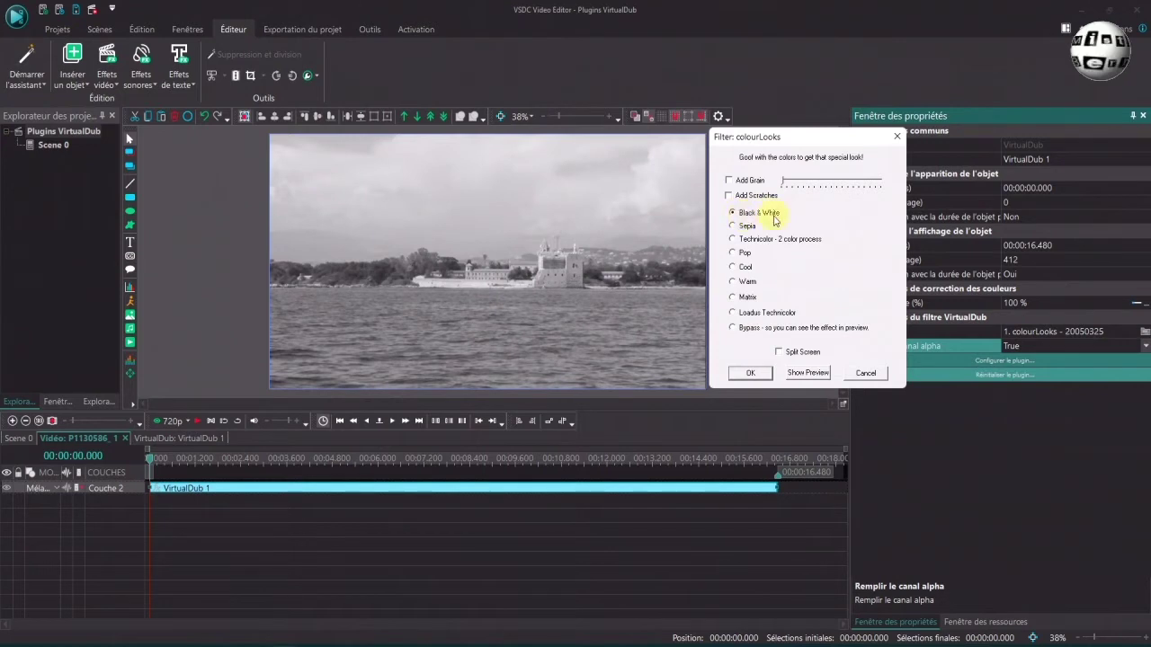
{"action": "left_click", "coordinate": [733, 227]}
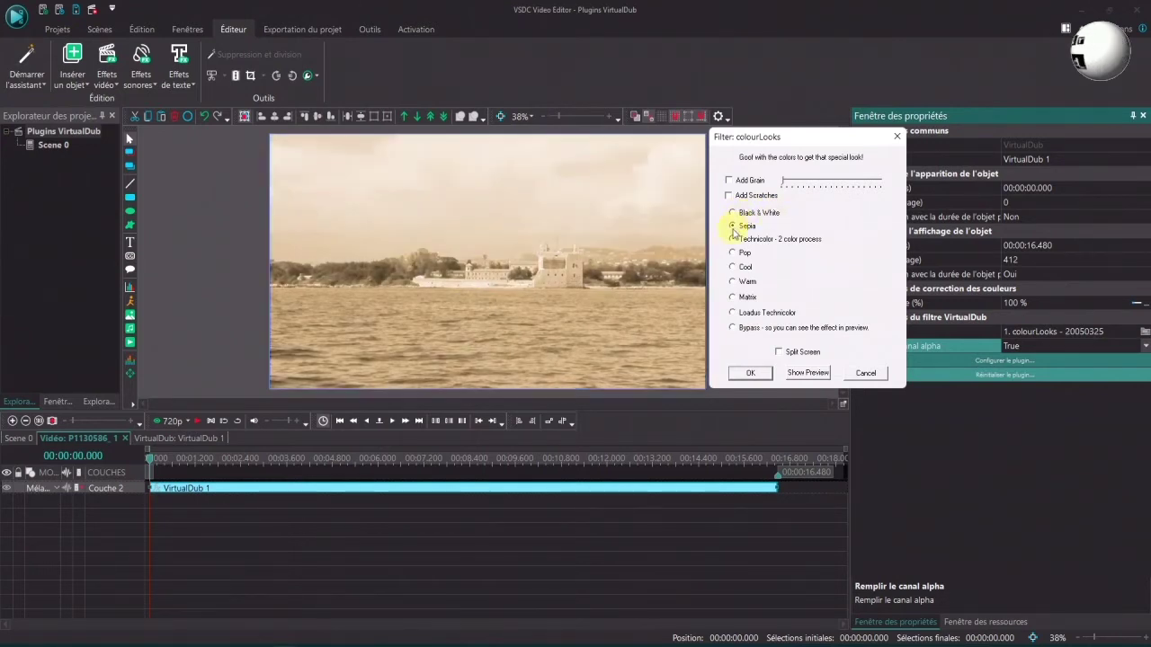
{"action": "left_click", "coordinate": [734, 240]}
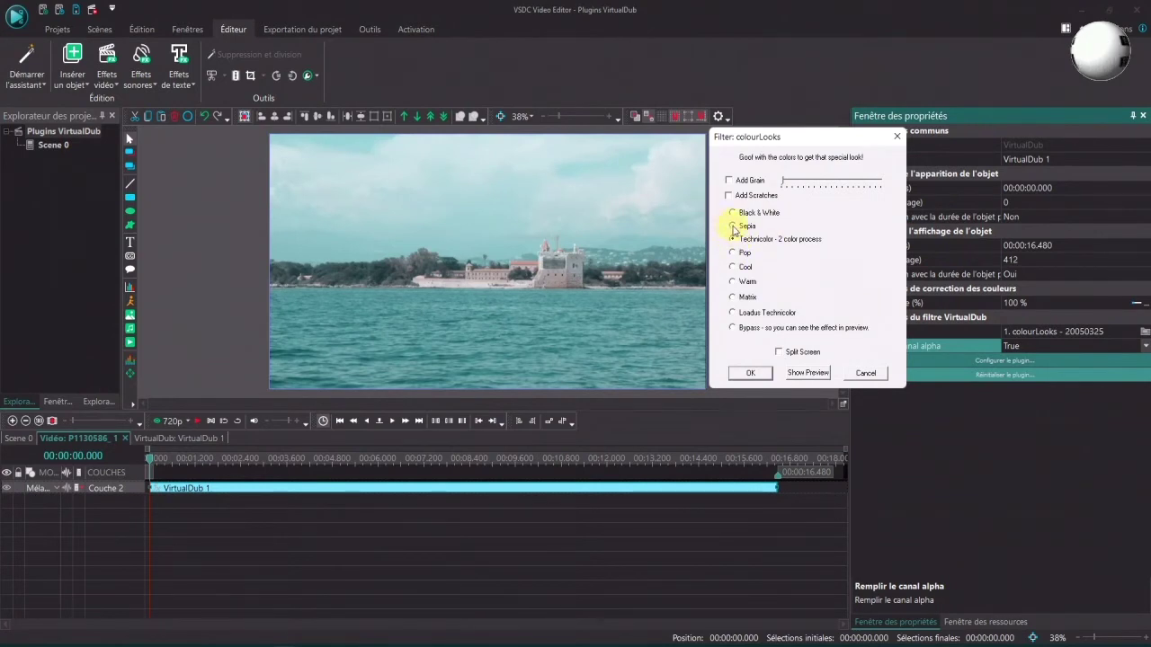
{"action": "left_click", "coordinate": [733, 226]}
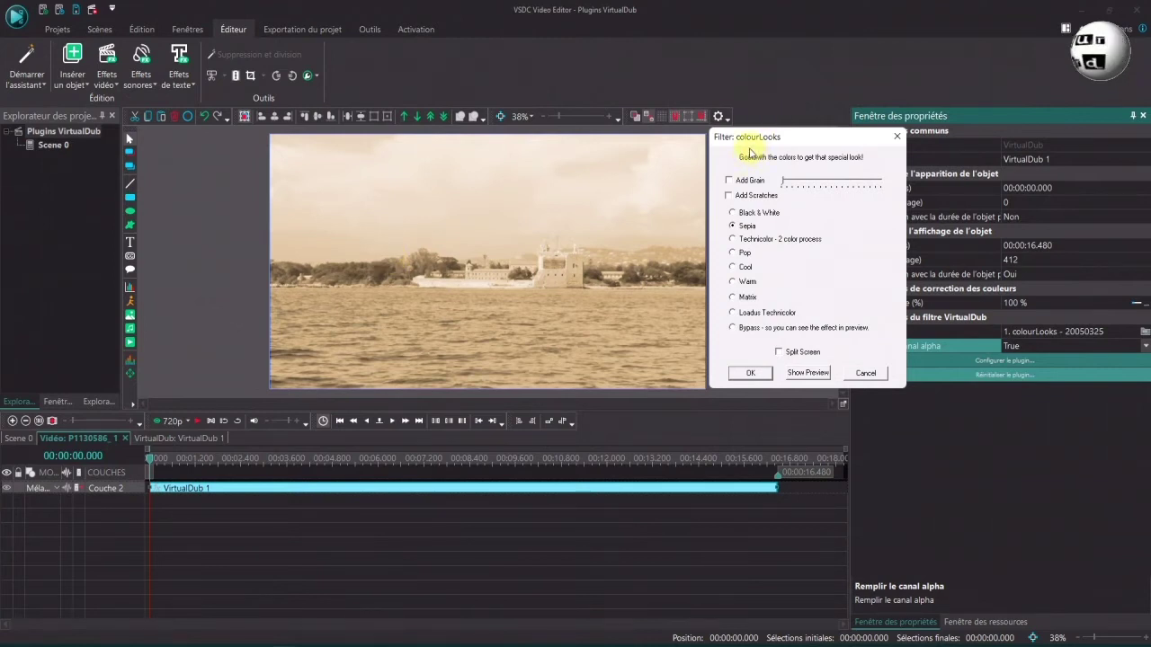
{"action": "left_click", "coordinate": [732, 214]}
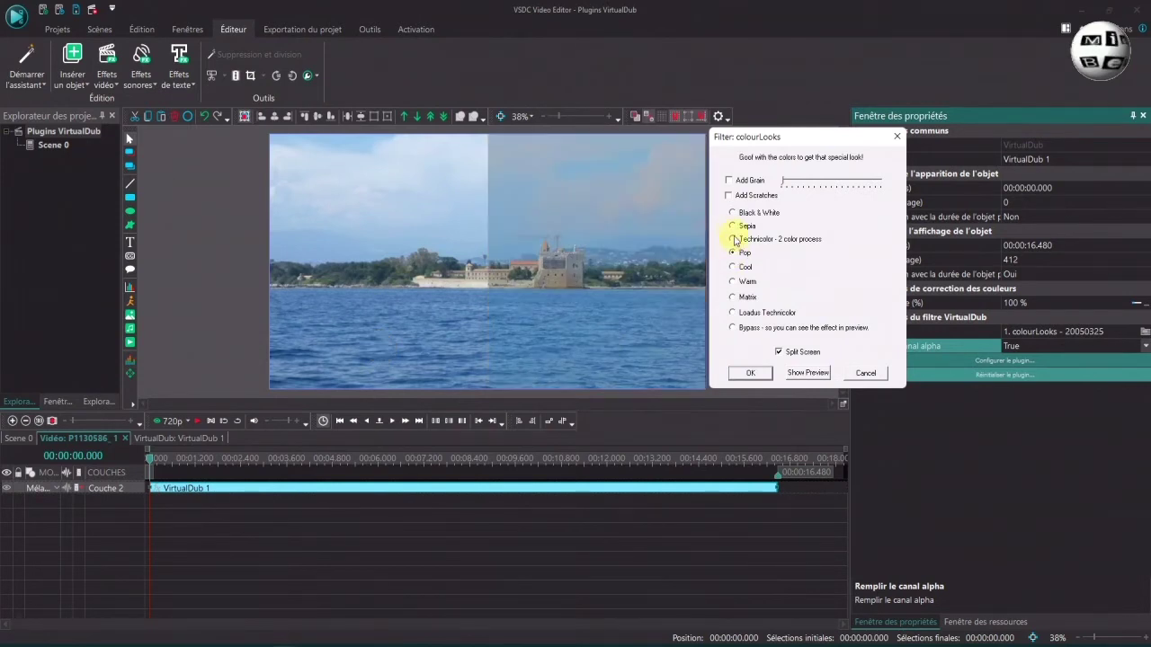
{"action": "left_click", "coordinate": [779, 352]}
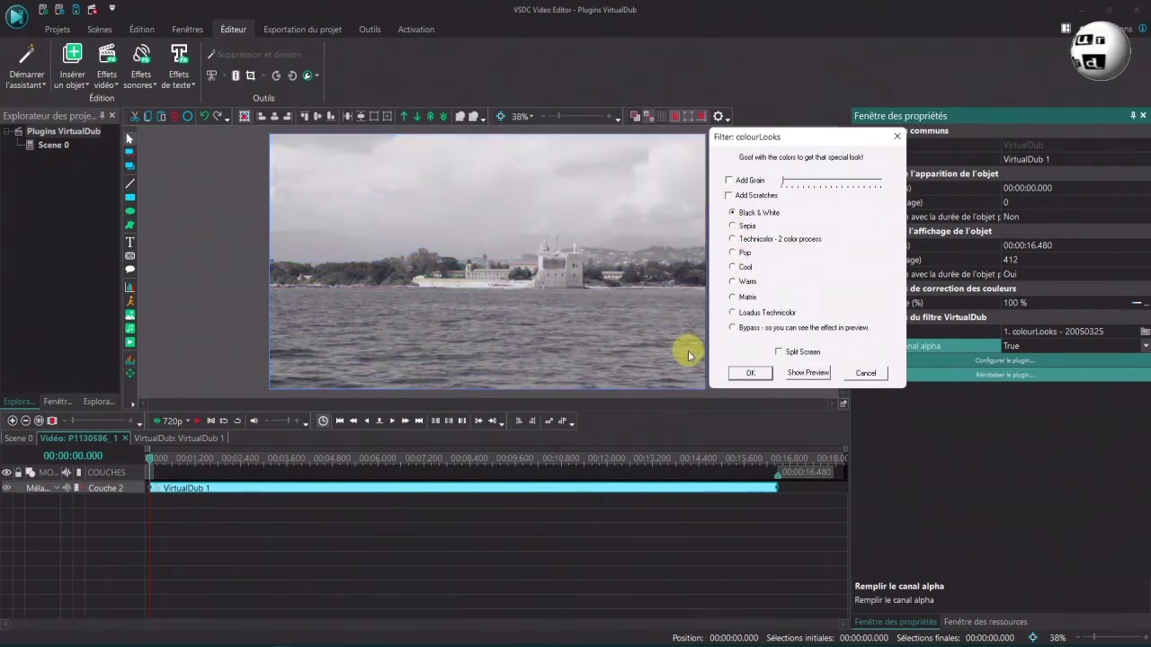
{"action": "left_click", "coordinate": [750, 373]}
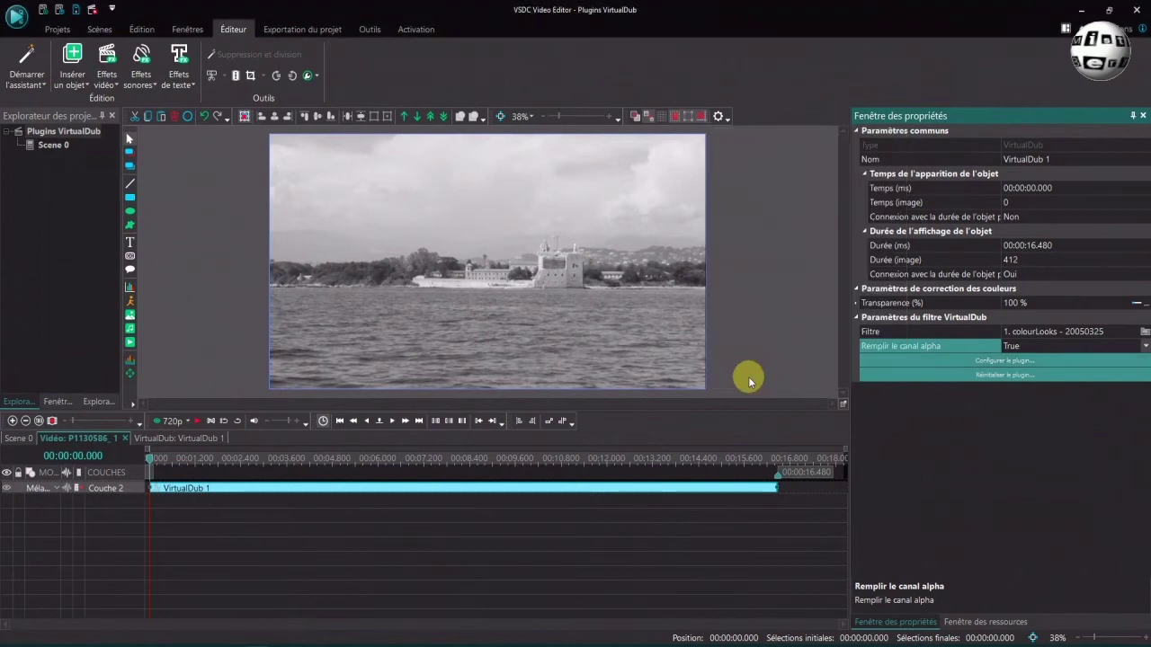
Load MSU_Cartoonizer.vdf from the 2-Plugins VirtualDub folder as the filter of the VirtualDub 1 effect.
{"action": "left_click", "coordinate": [1136, 335]}
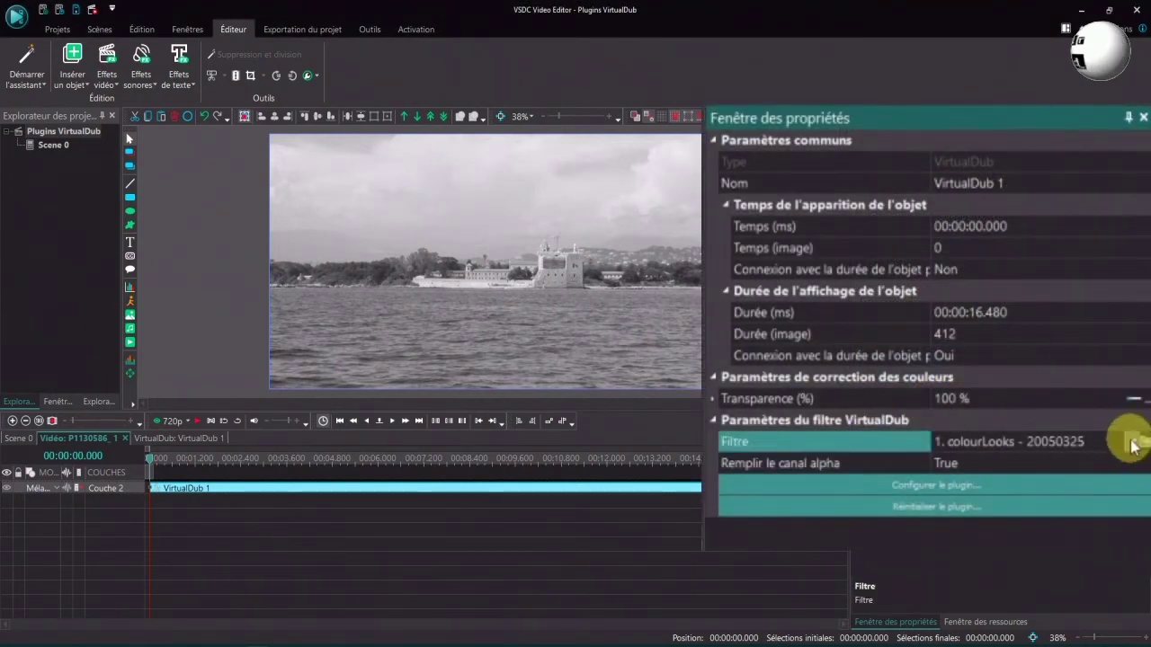
{"action": "left_click", "coordinate": [1134, 445]}
{"action": "left_click", "coordinate": [976, 531]}
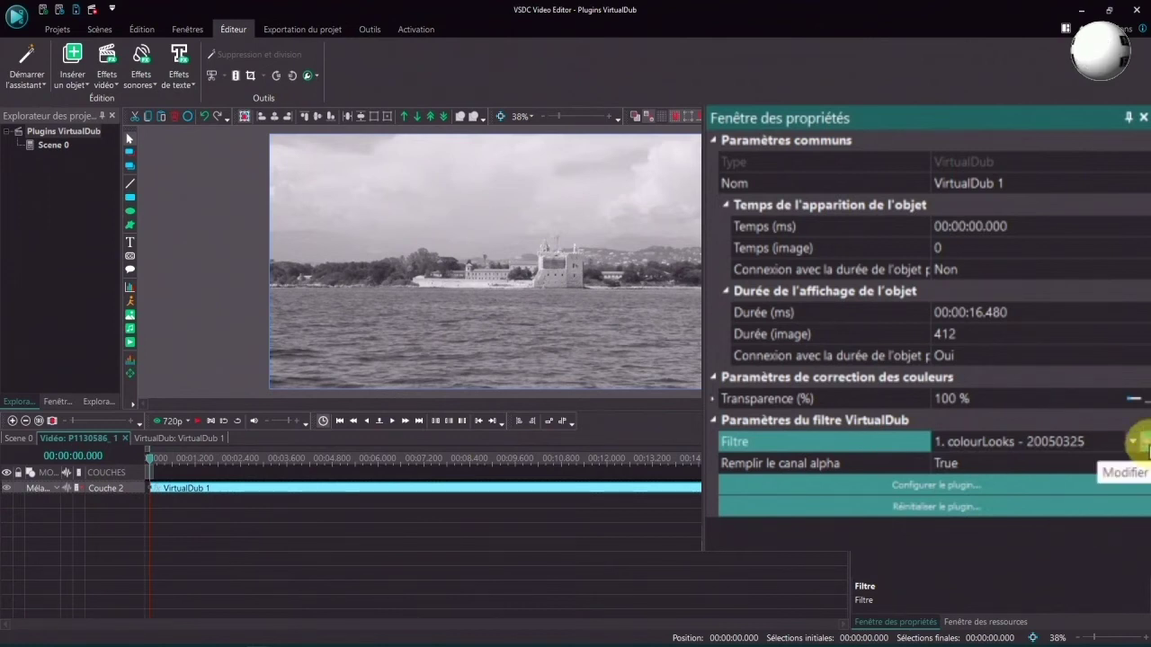
{"action": "left_click", "coordinate": [1137, 441]}
{"action": "scroll", "coordinate": [506, 192], "scroll_direction": "down", "scroll_amount": 5}
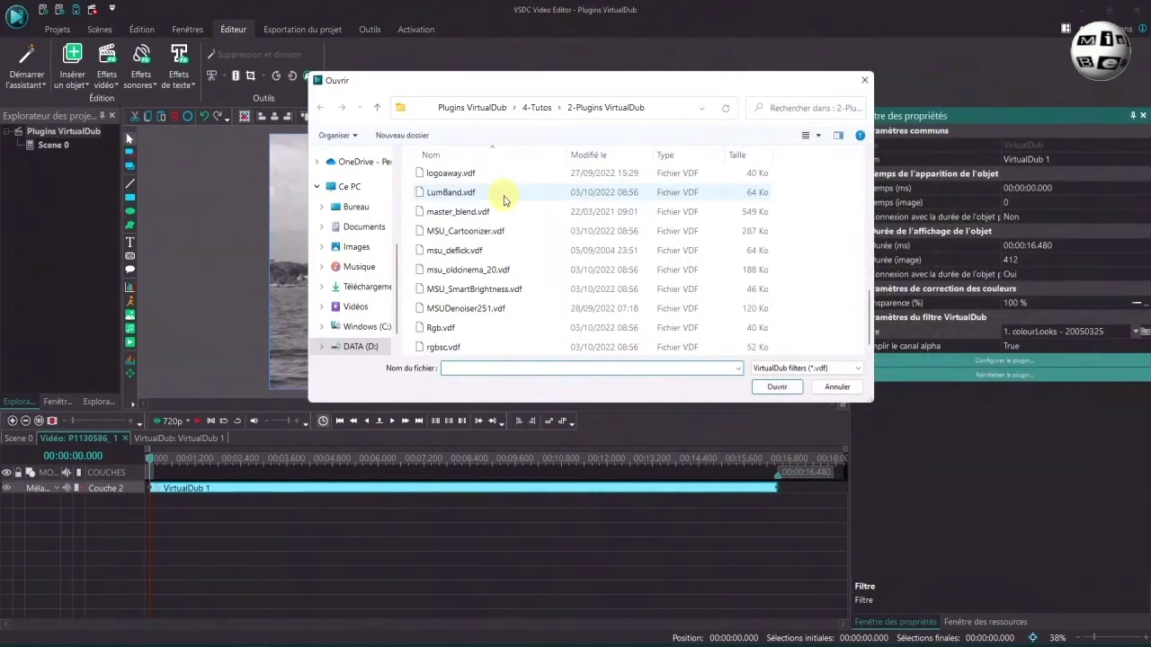
{"action": "left_click", "coordinate": [478, 235]}
{"action": "double_click", "coordinate": [477, 235]}
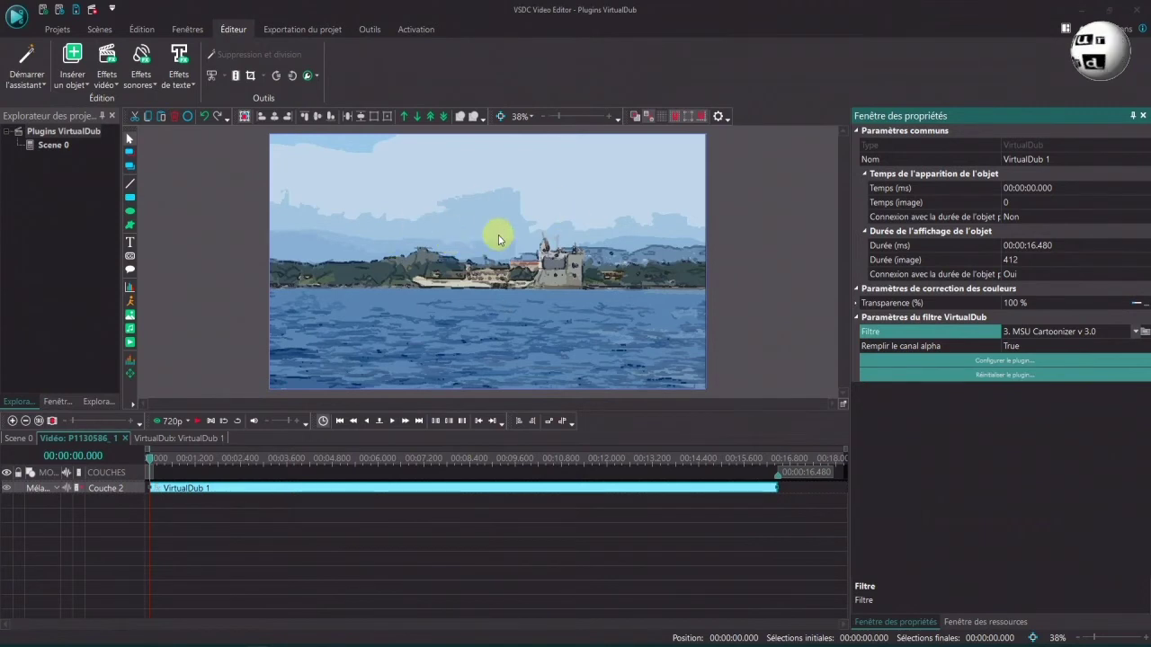
Open the MSU Cartoonizer plugin's configuration, examine its cartoonizing mode, segment and pencil edge options, and close it without changes.
{"action": "left_click", "coordinate": [996, 364]}
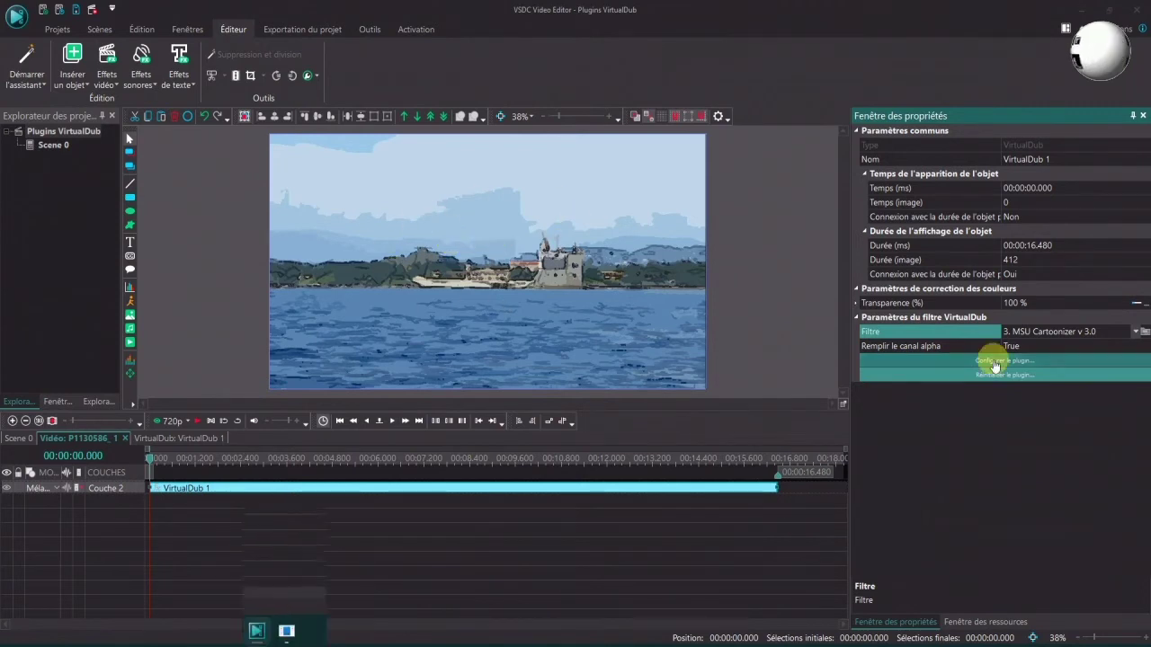
{"action": "left_click", "coordinate": [287, 633]}
{"action": "left_click_drag", "start_coordinate": [560, 172], "coordinate": [811, 110]}
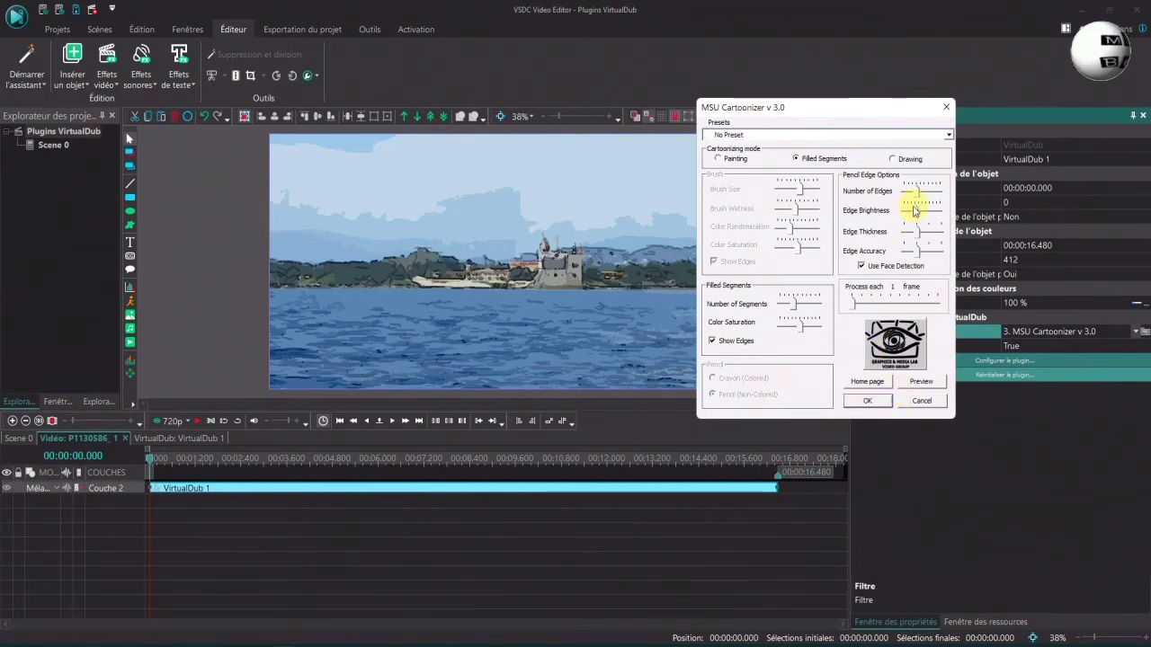
{"action": "key", "text": "Escape"}
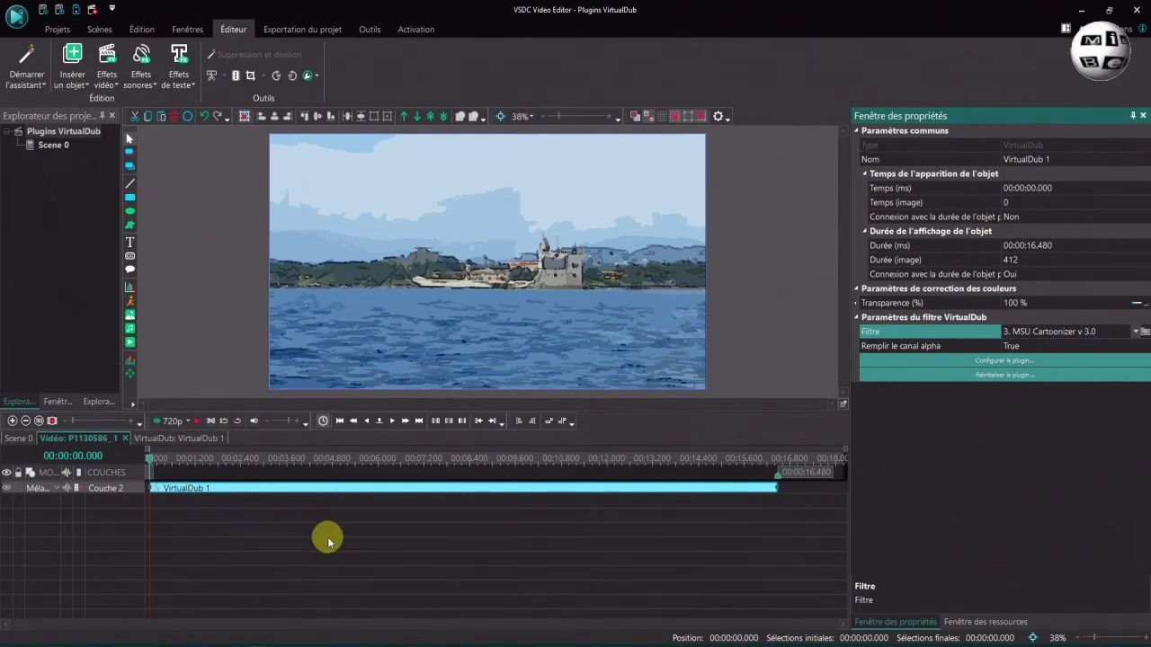
Add a second VirtualDub filter effect to the clip for the full parent duration, using the Ajouter couche layer option.
{"action": "left_click", "coordinate": [111, 60]}
{"action": "mouse_move", "coordinate": [144, 188]}
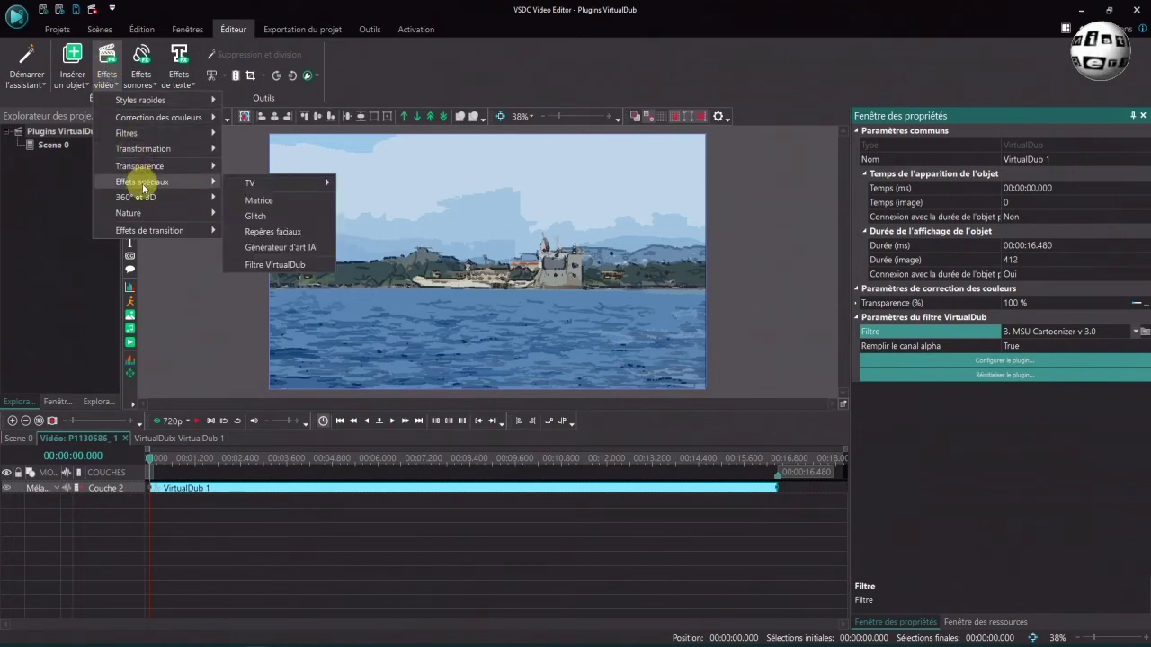
{"action": "left_click", "coordinate": [261, 266]}
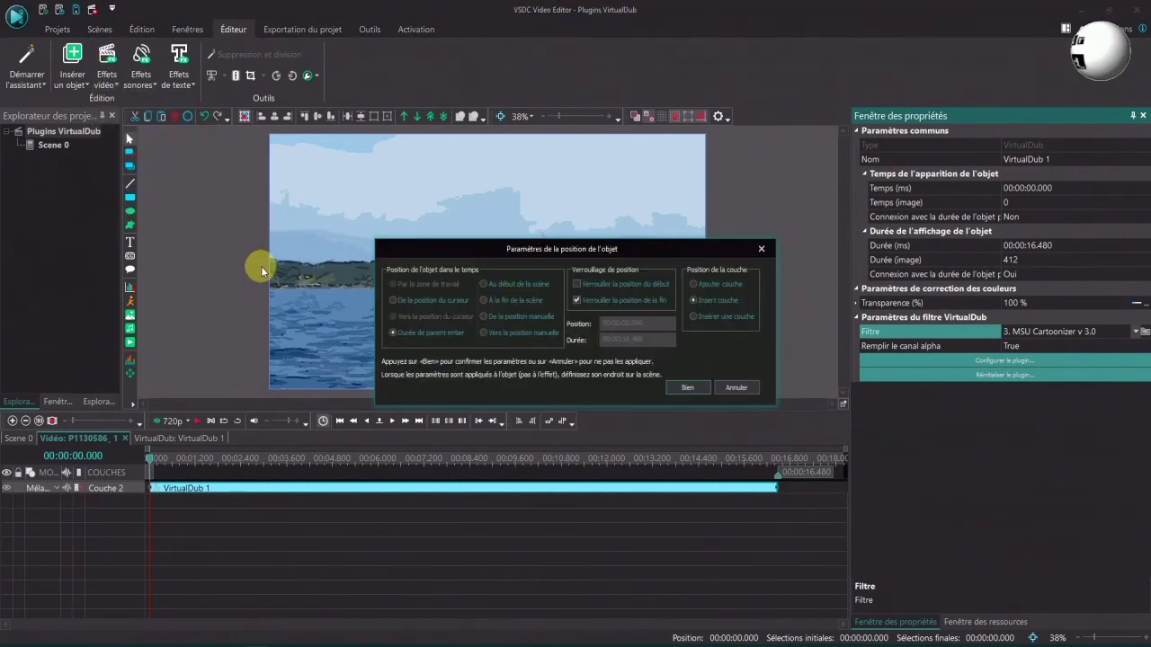
{"action": "left_click", "coordinate": [695, 283]}
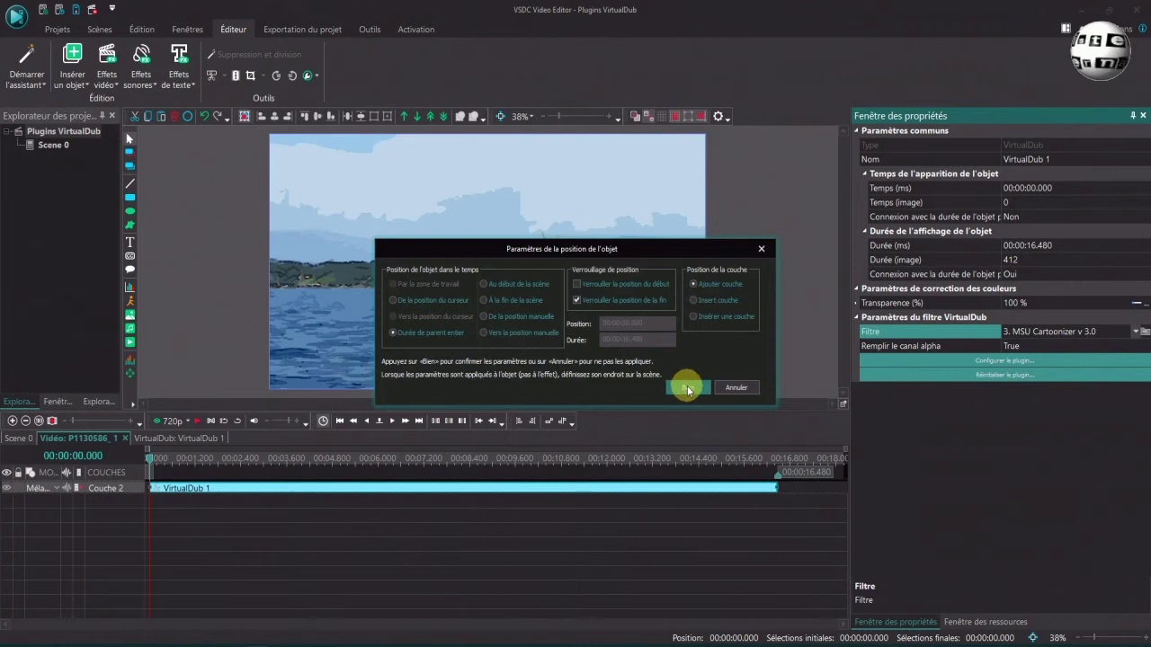
{"action": "left_click", "coordinate": [687, 388]}
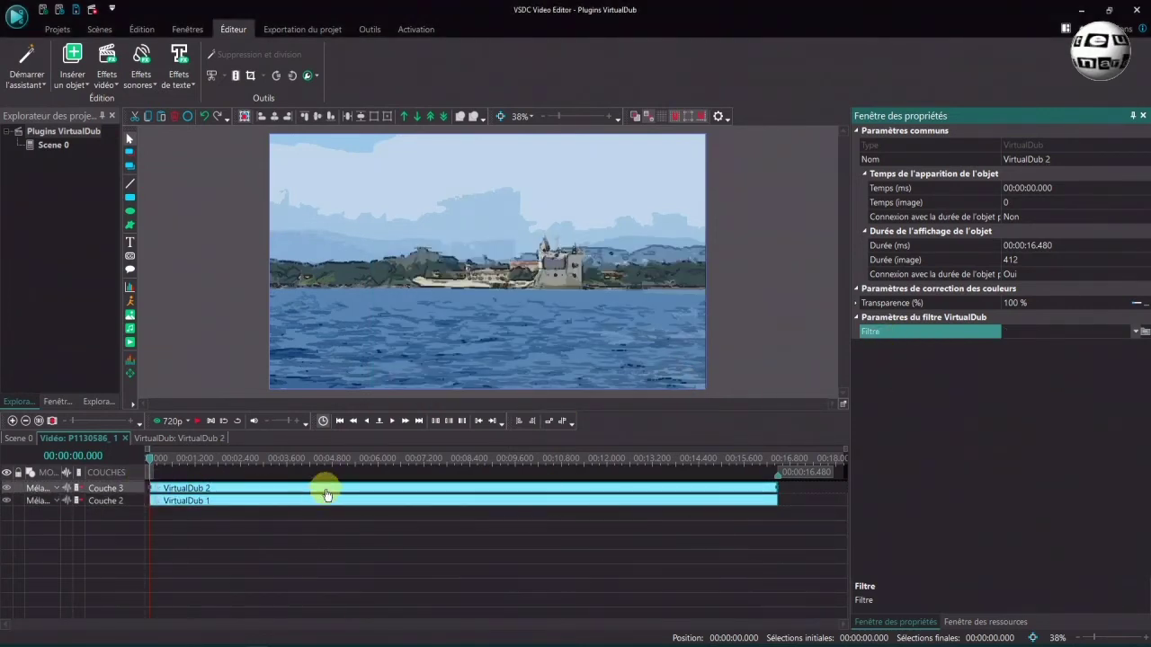
Set the VirtualDub 2 effect's filter to colourLooks - 20050325 and confirm its Black & White configuration.
{"action": "left_click", "coordinate": [1136, 332]}
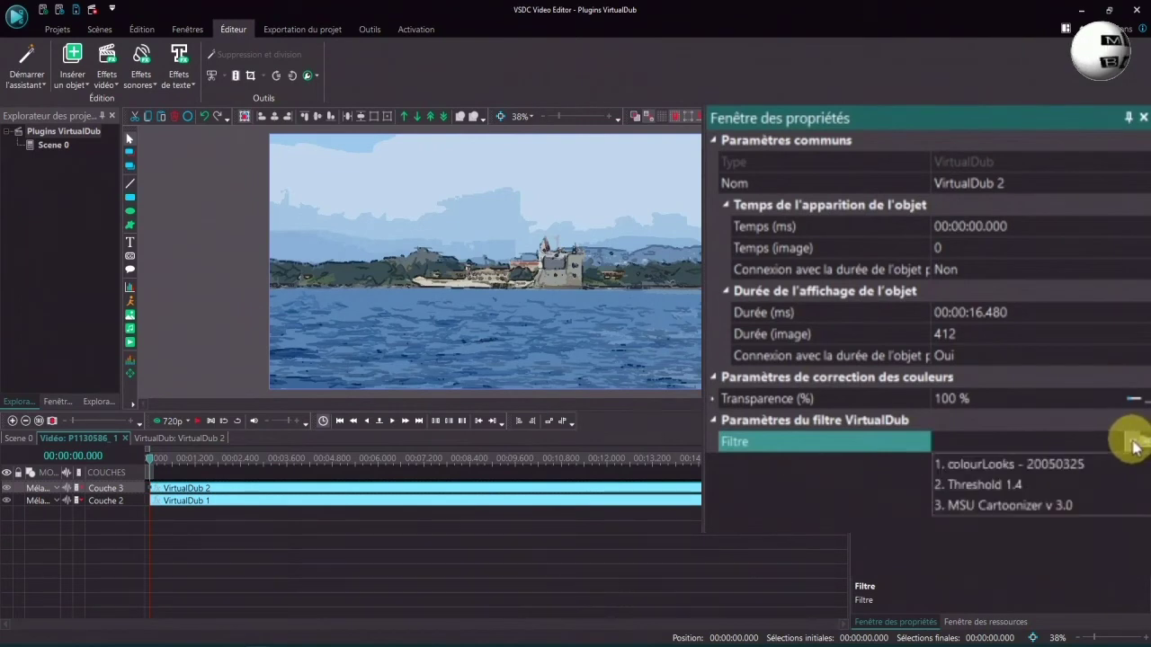
{"action": "left_click", "coordinate": [992, 466]}
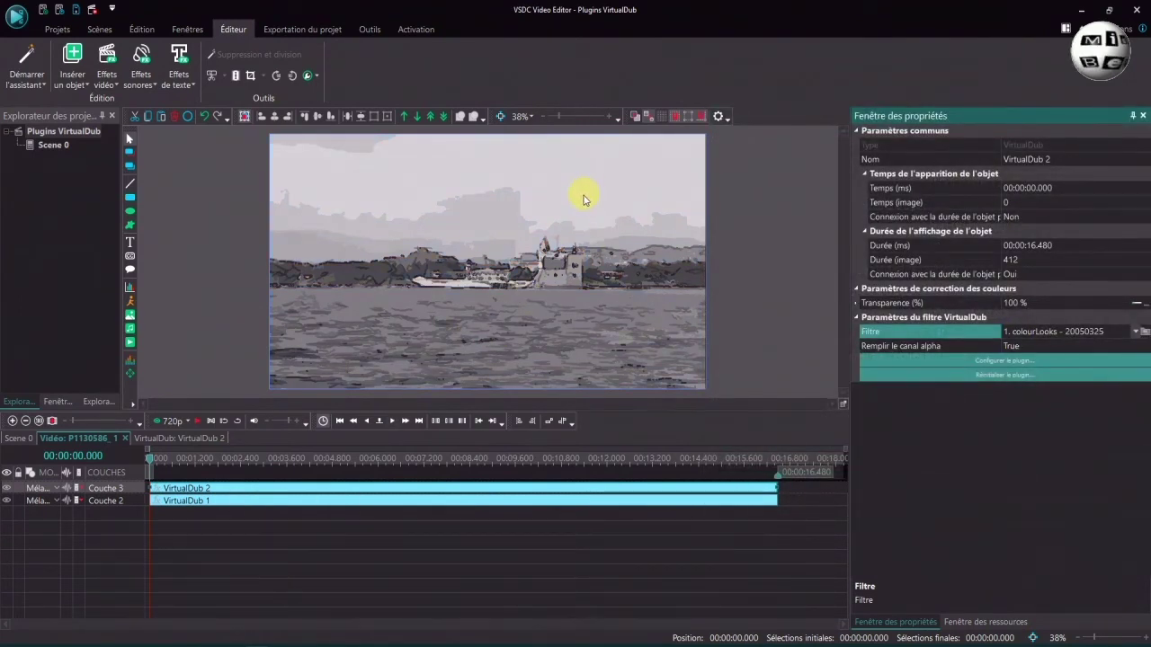
{"action": "left_click", "coordinate": [1001, 360]}
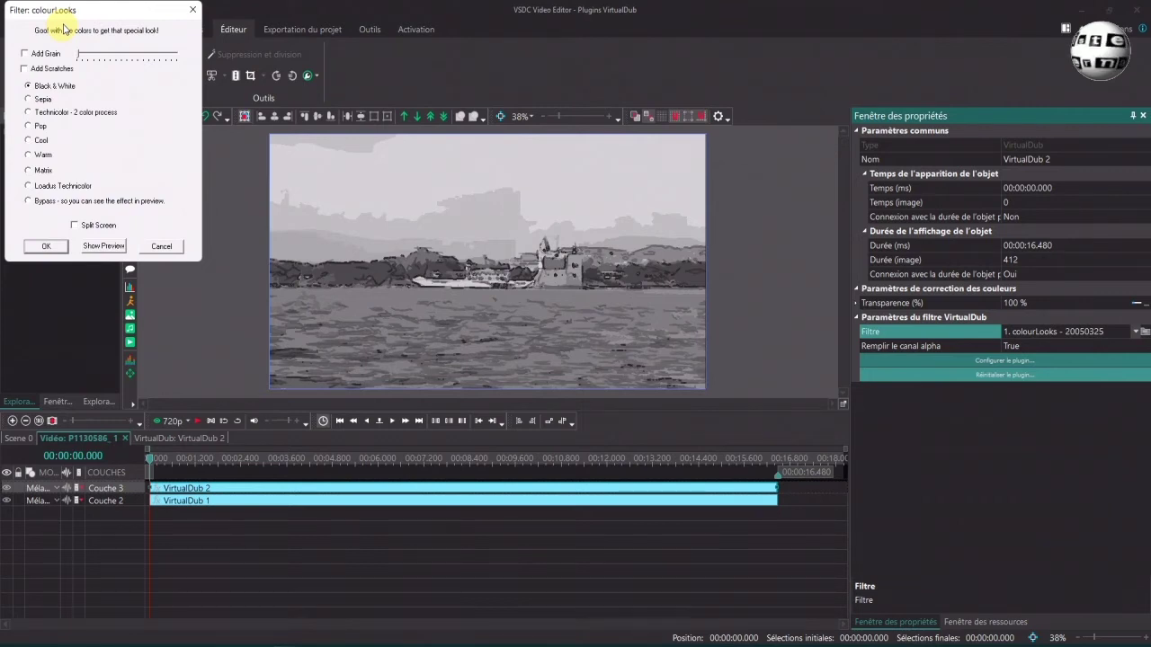
{"action": "key", "text": "Return"}
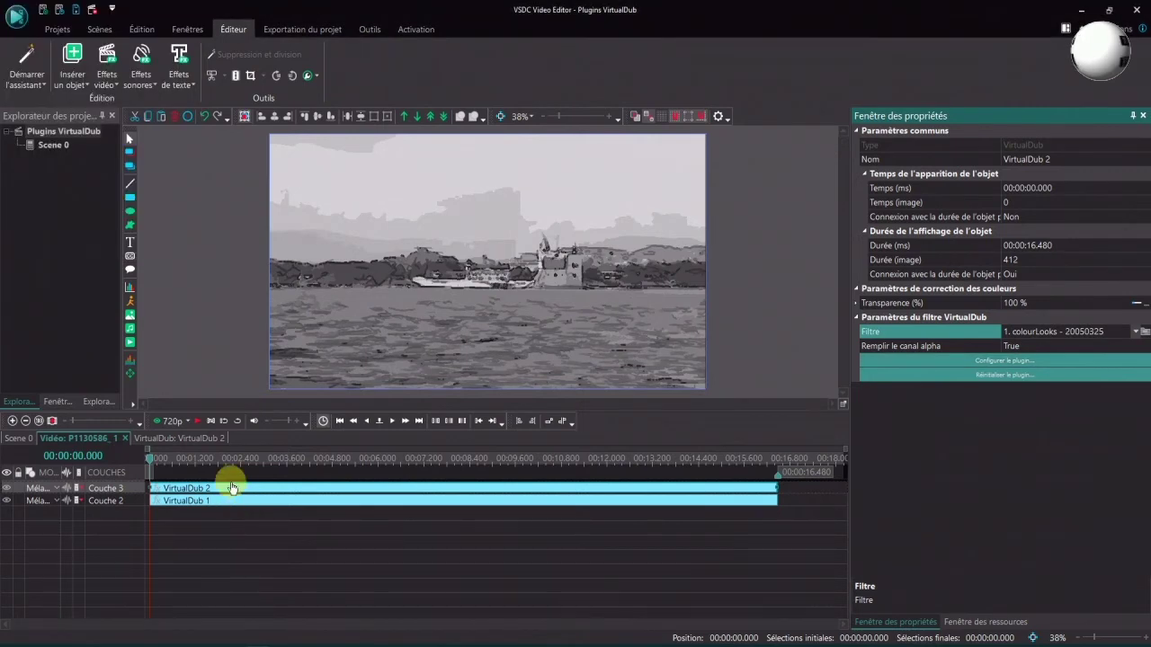
{"action": "left_click", "coordinate": [112, 64]}
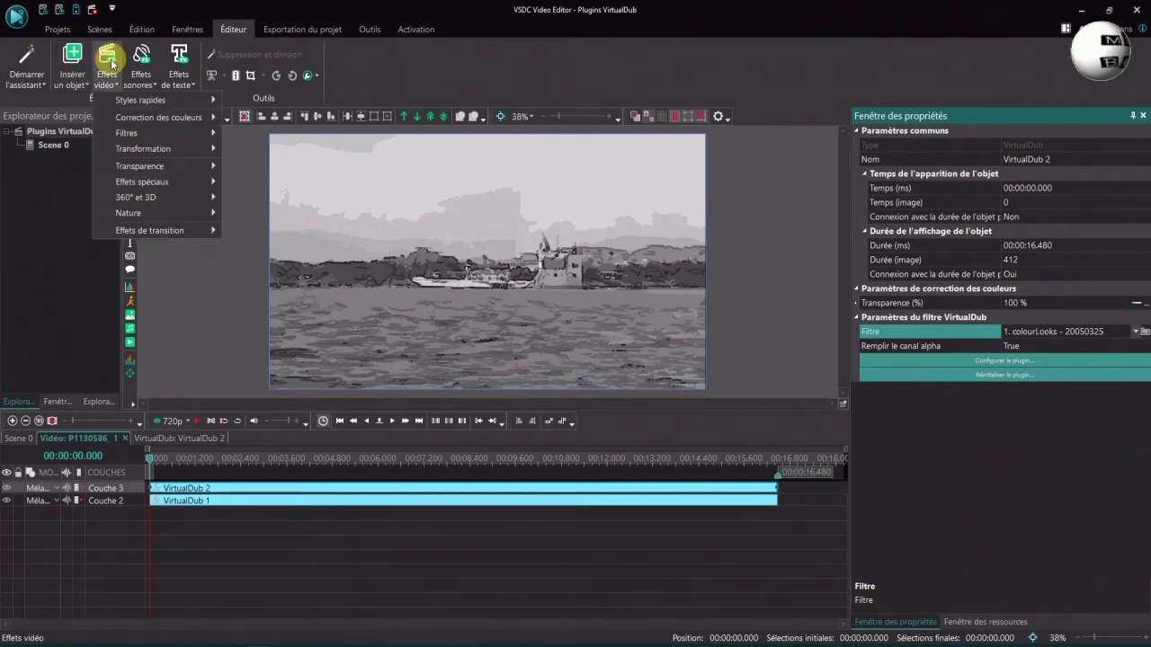
{"action": "mouse_move", "coordinate": [154, 182]}
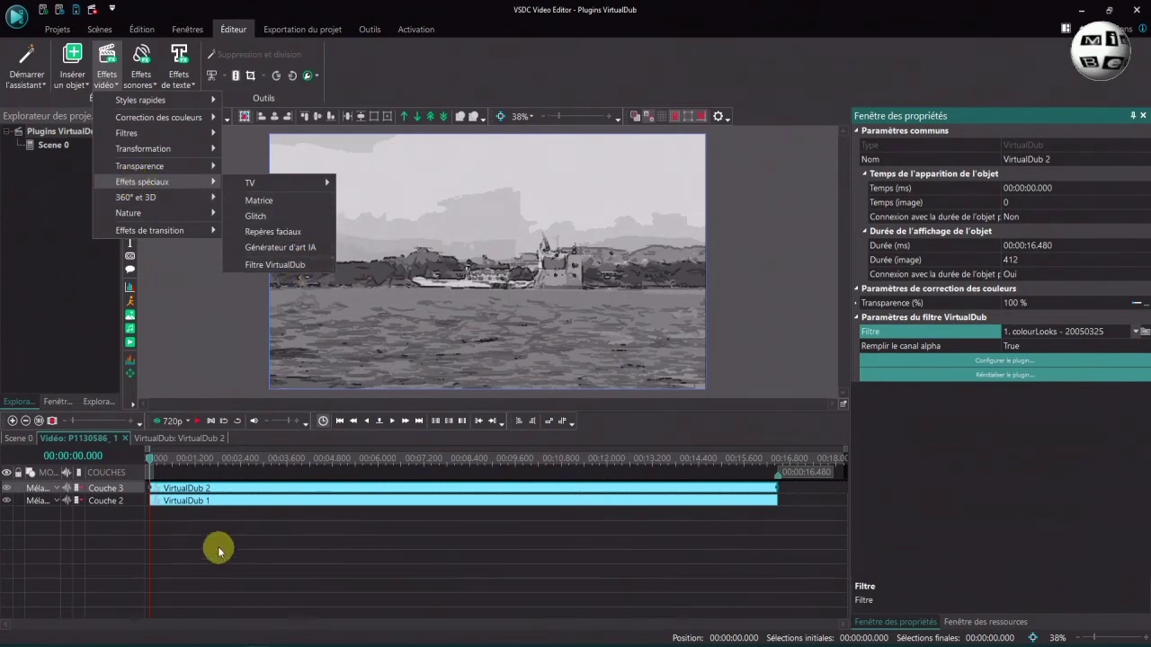
{"action": "left_click", "coordinate": [468, 567]}
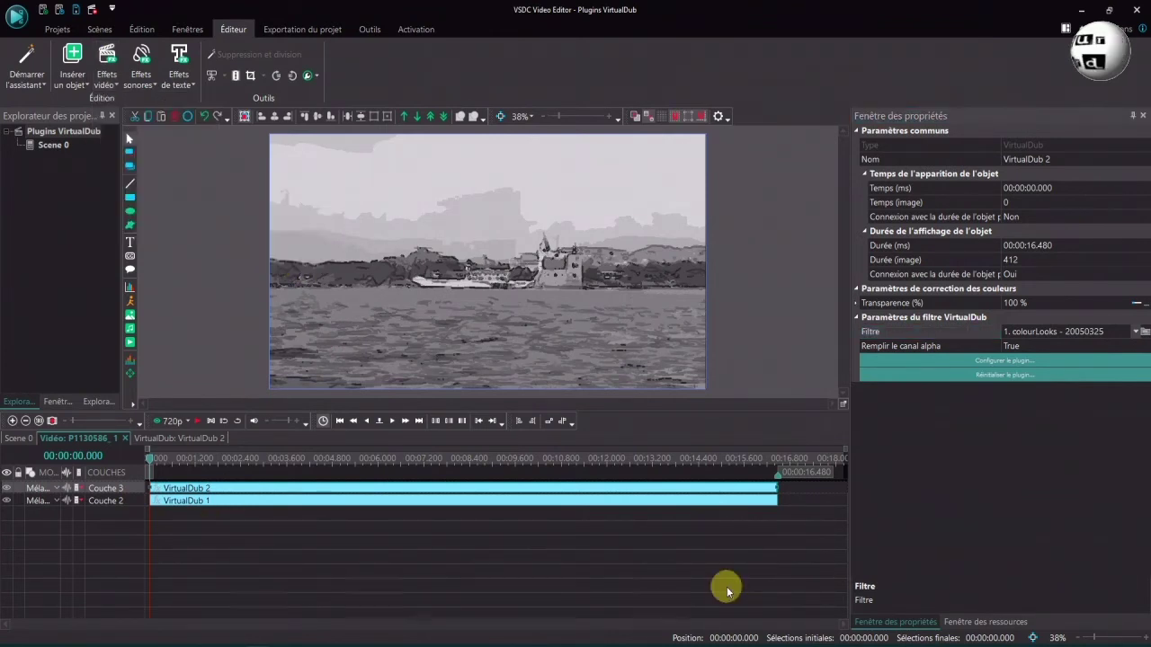
Hide the Couche 3 effect layer and play a short preview of the clip with only the cartoon effect.
{"action": "left_click", "coordinate": [6, 488]}
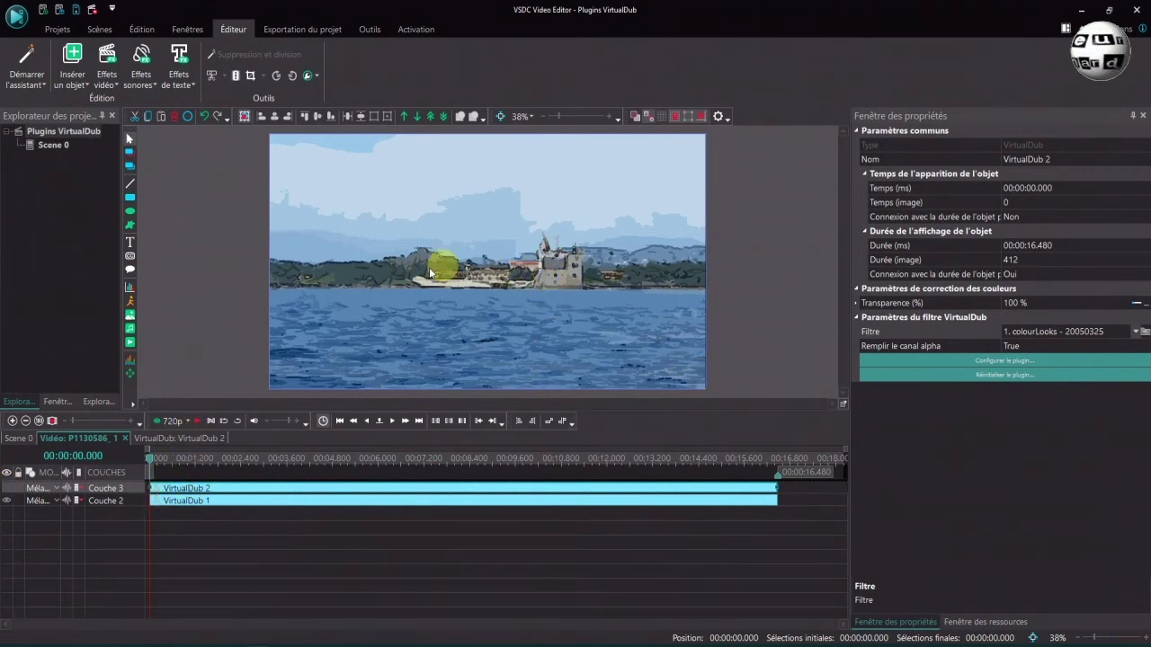
{"action": "left_click", "coordinate": [200, 422]}
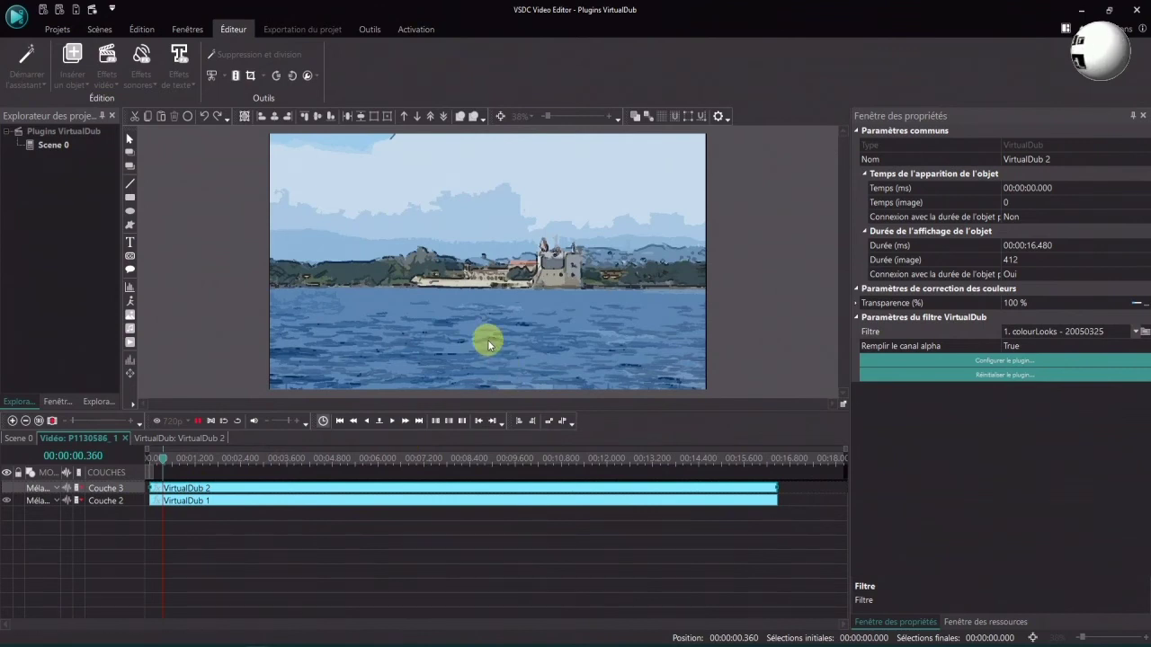
{"action": "left_click", "coordinate": [200, 423]}
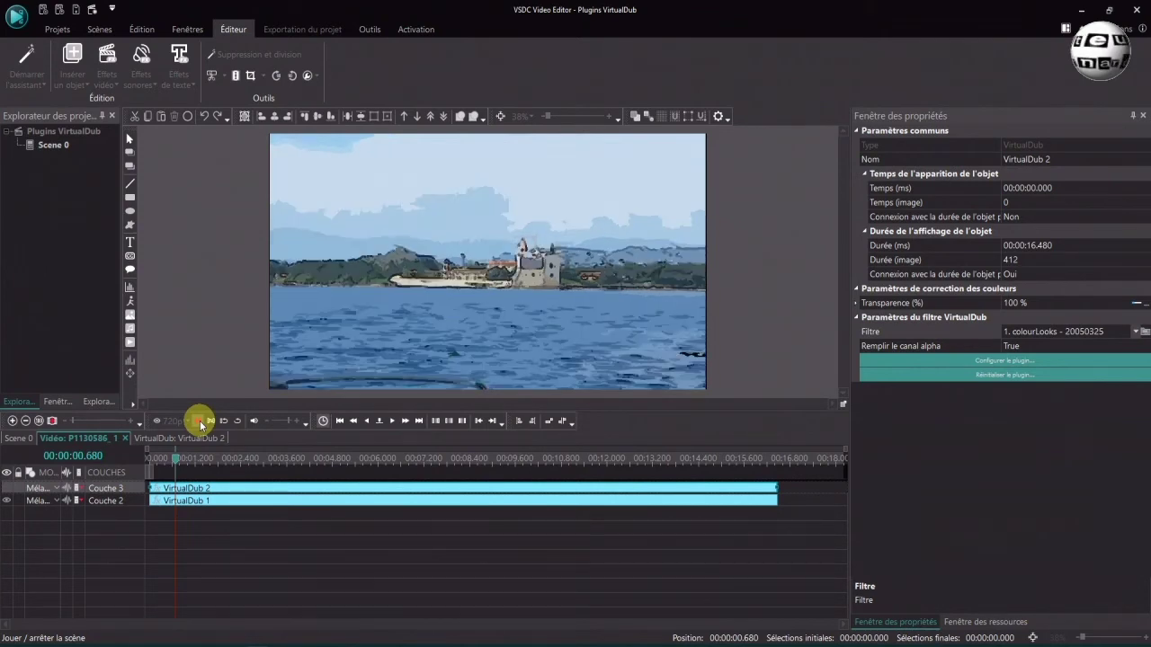
{"action": "left_click", "coordinate": [200, 423]}
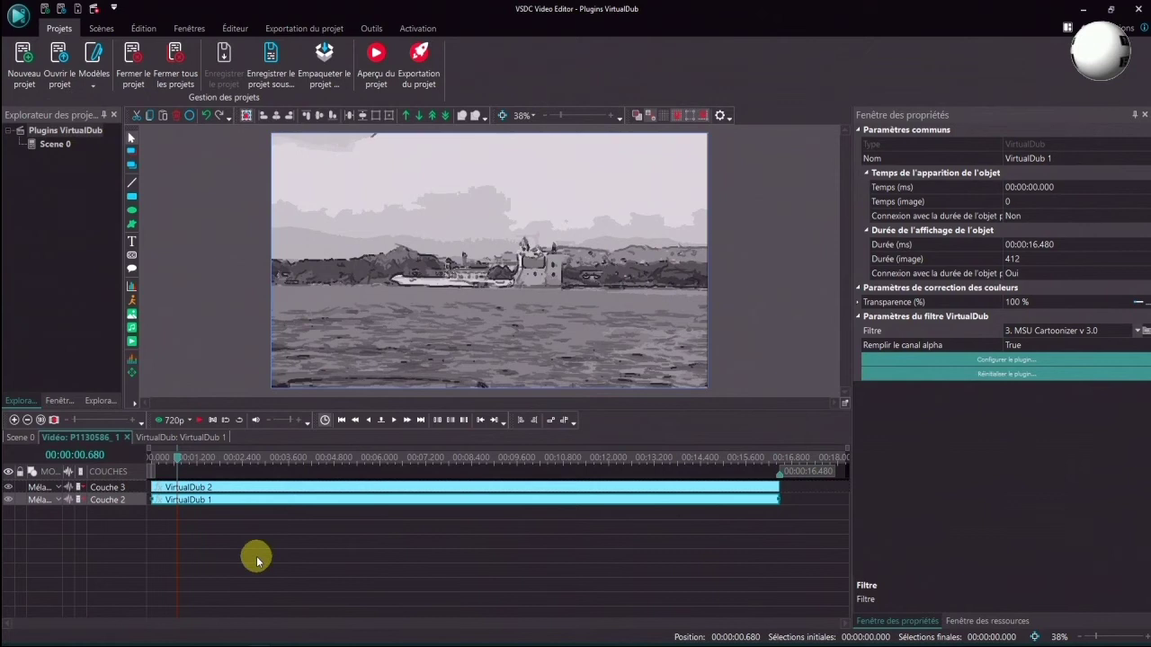
Close VSDC and, in File Explorer's folder options, choose to show hidden files, folders and drives.
{"action": "left_click", "coordinate": [1139, 12]}
{"action": "left_click", "coordinate": [591, 322]}
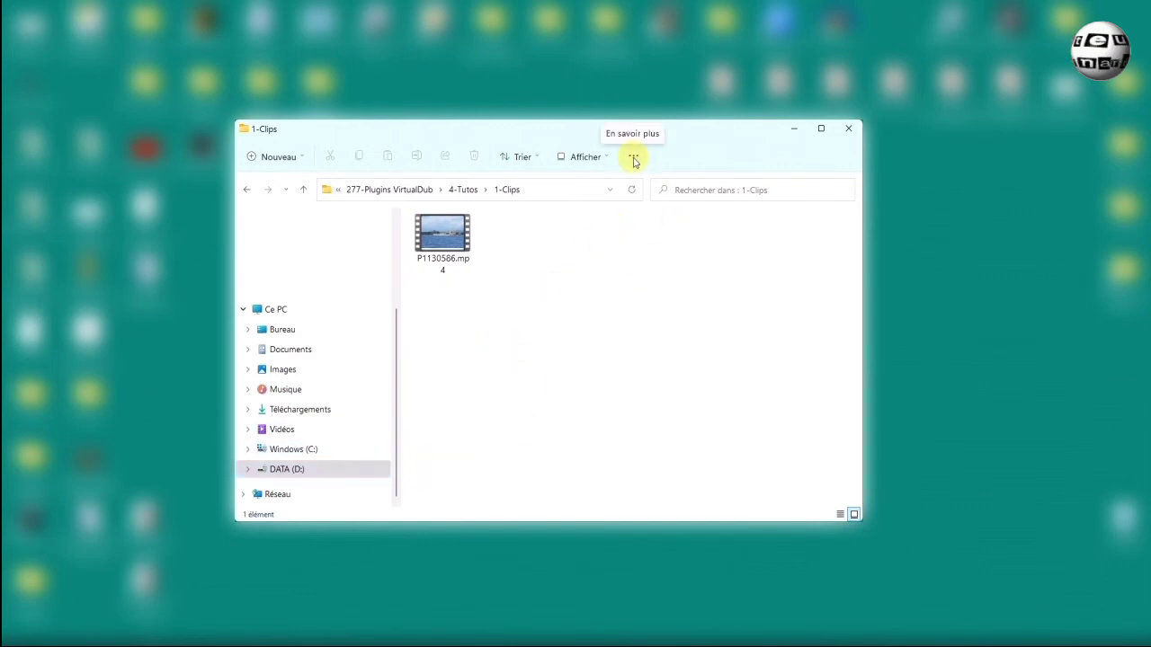
{"action": "left_click", "coordinate": [634, 158]}
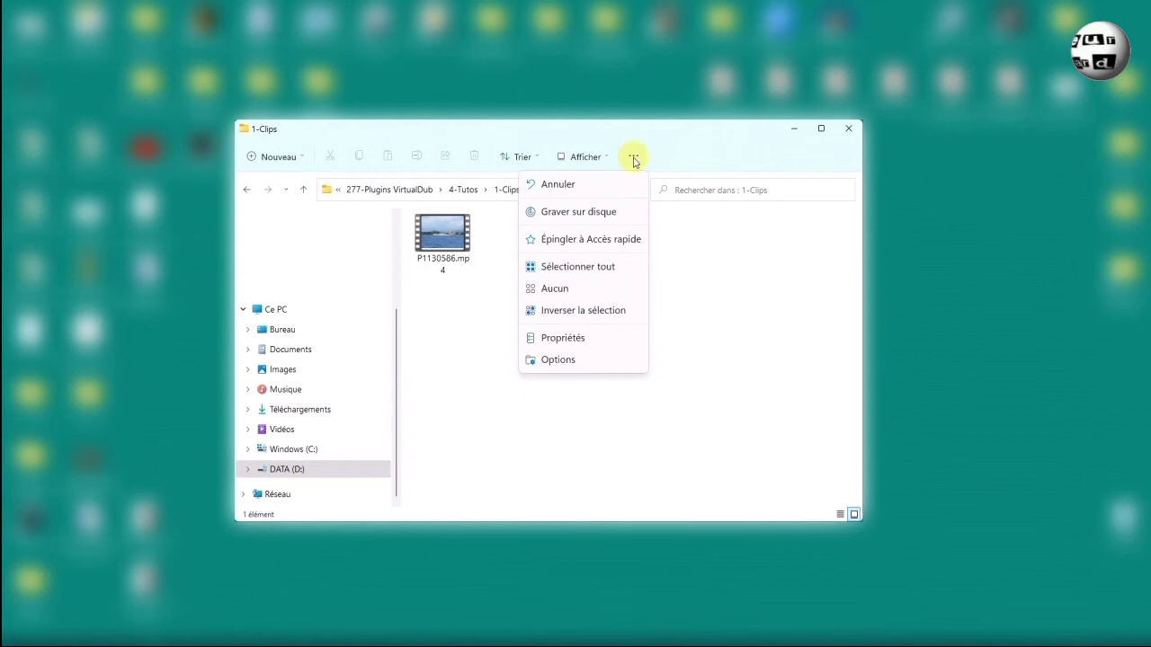
{"action": "left_click", "coordinate": [557, 363]}
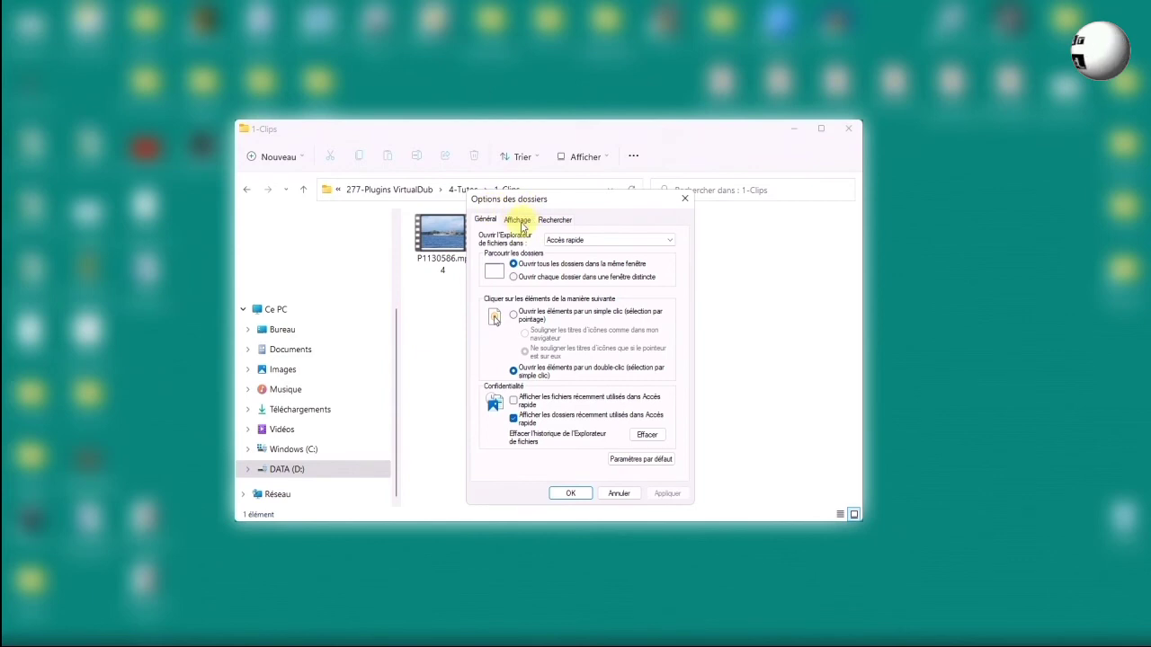
{"action": "left_click", "coordinate": [519, 220]}
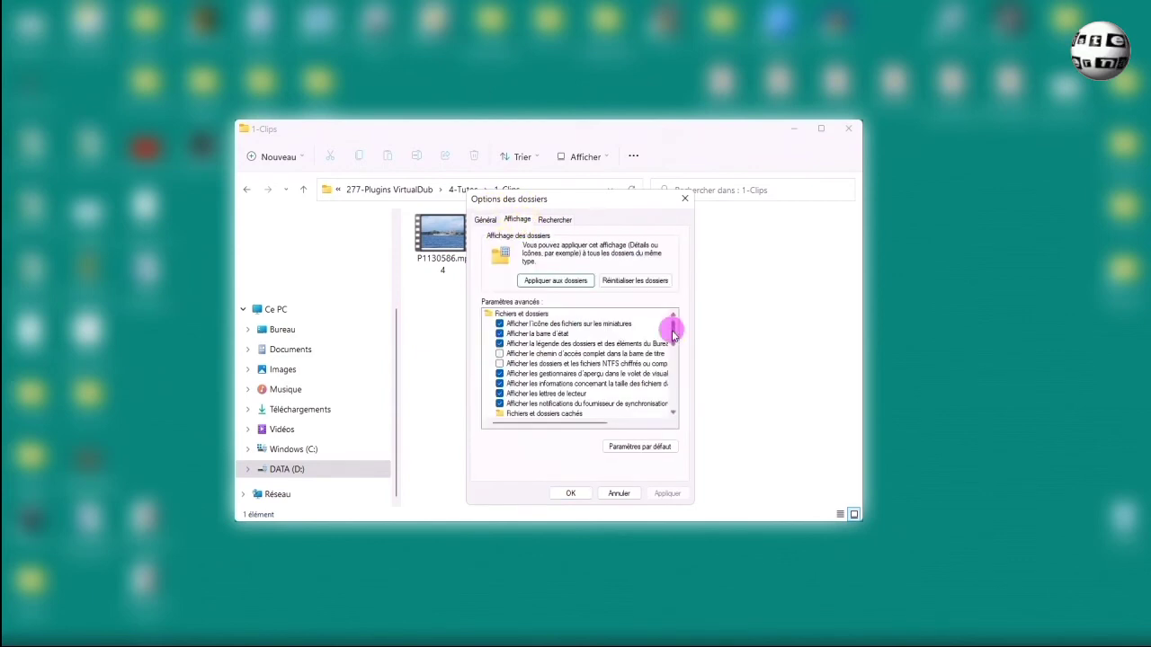
{"action": "scroll", "coordinate": [671, 326], "scroll_direction": "down", "scroll_amount": 2}
{"action": "left_click", "coordinate": [526, 374]}
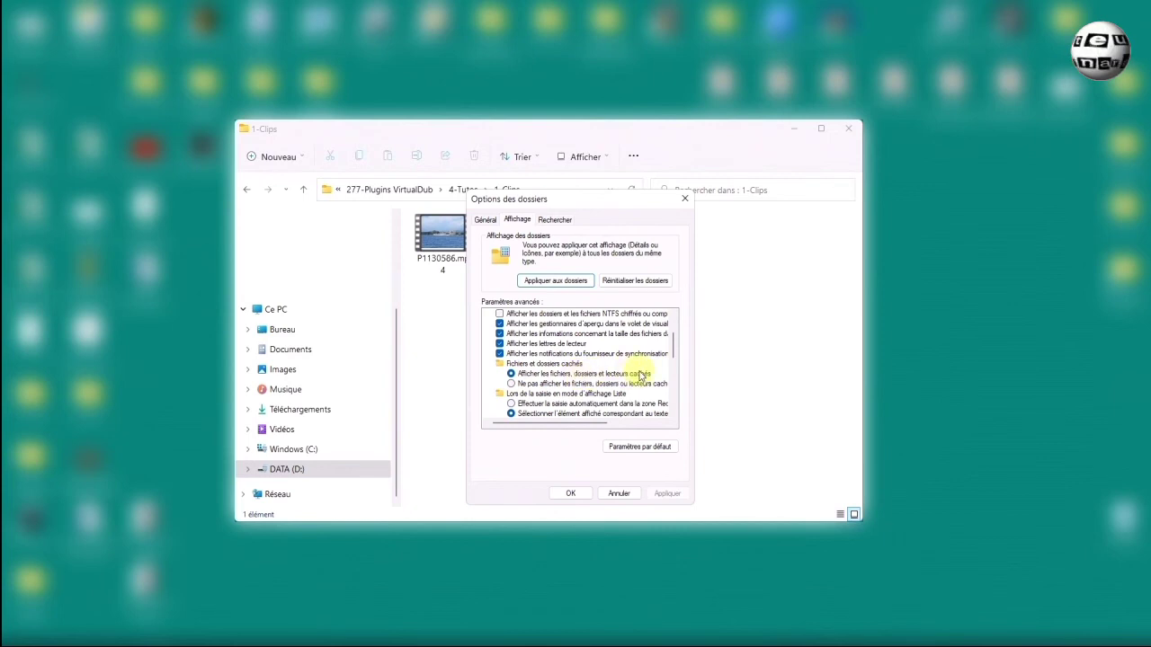
{"action": "left_click", "coordinate": [566, 495]}
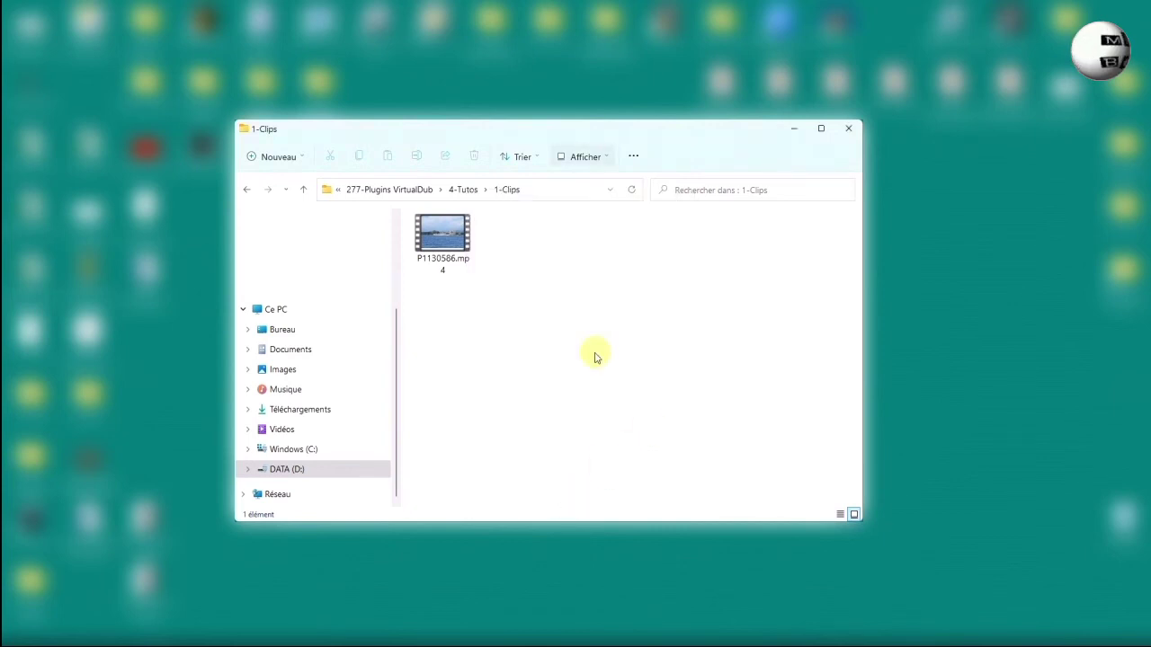
Browse from drive C: through Utilisateurs and the user's profile folder to AppData\Roaming.
{"action": "left_click", "coordinate": [290, 450]}
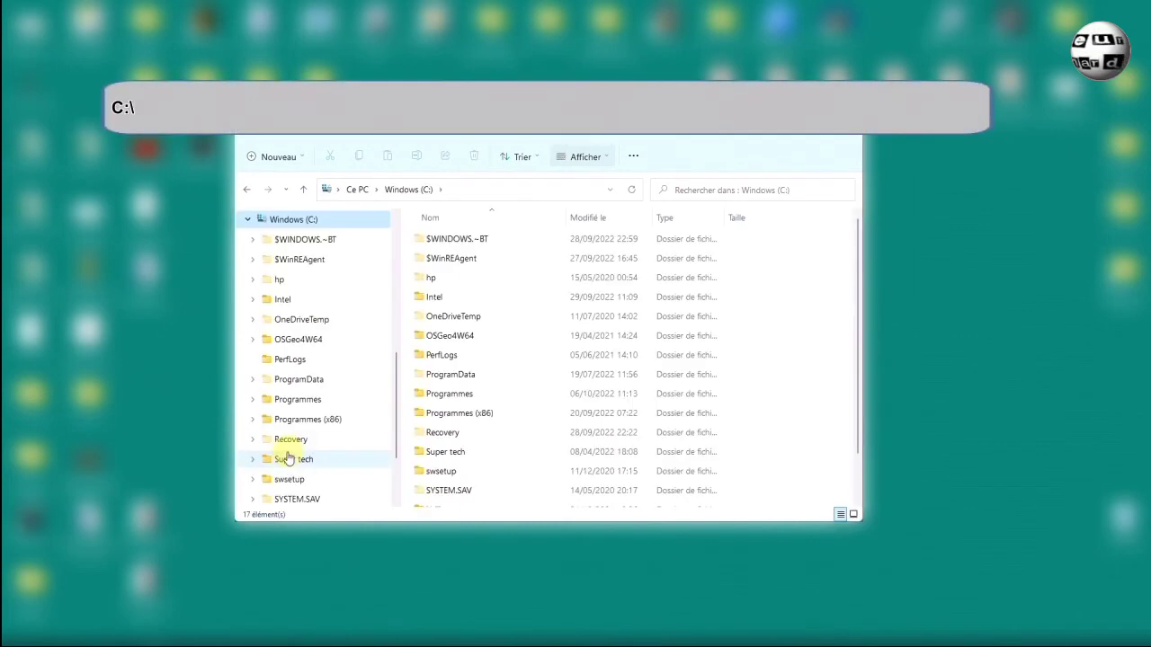
{"action": "scroll", "coordinate": [456, 459], "scroll_direction": "down", "scroll_amount": 1}
{"action": "double_click", "coordinate": [457, 461]}
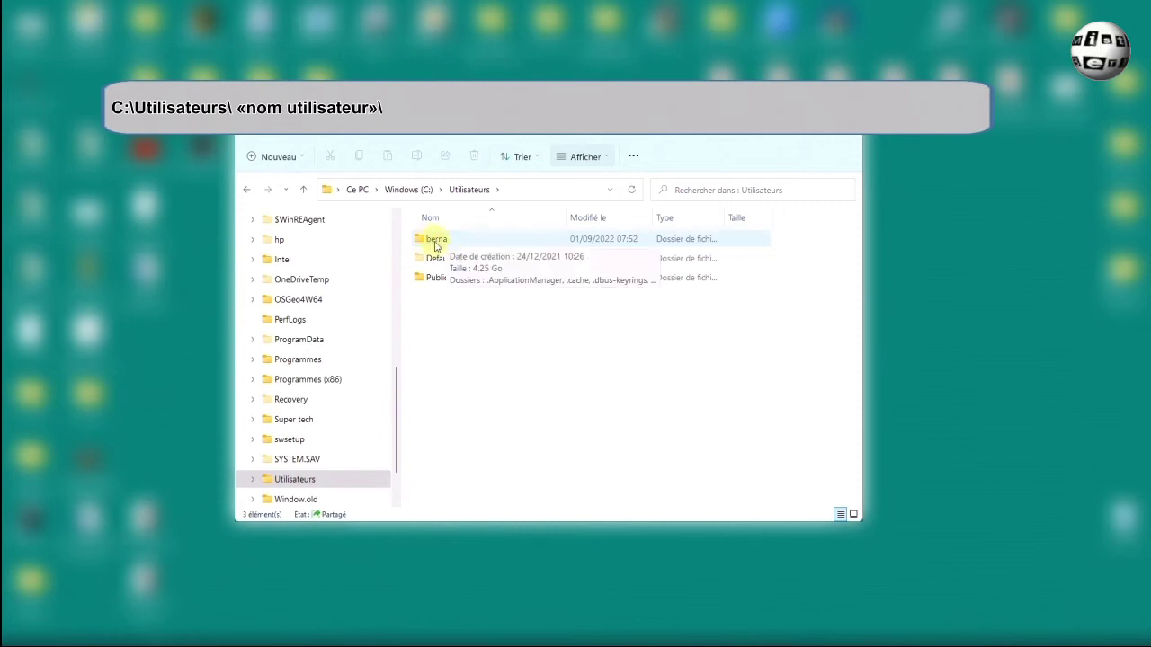
{"action": "double_click", "coordinate": [436, 241]}
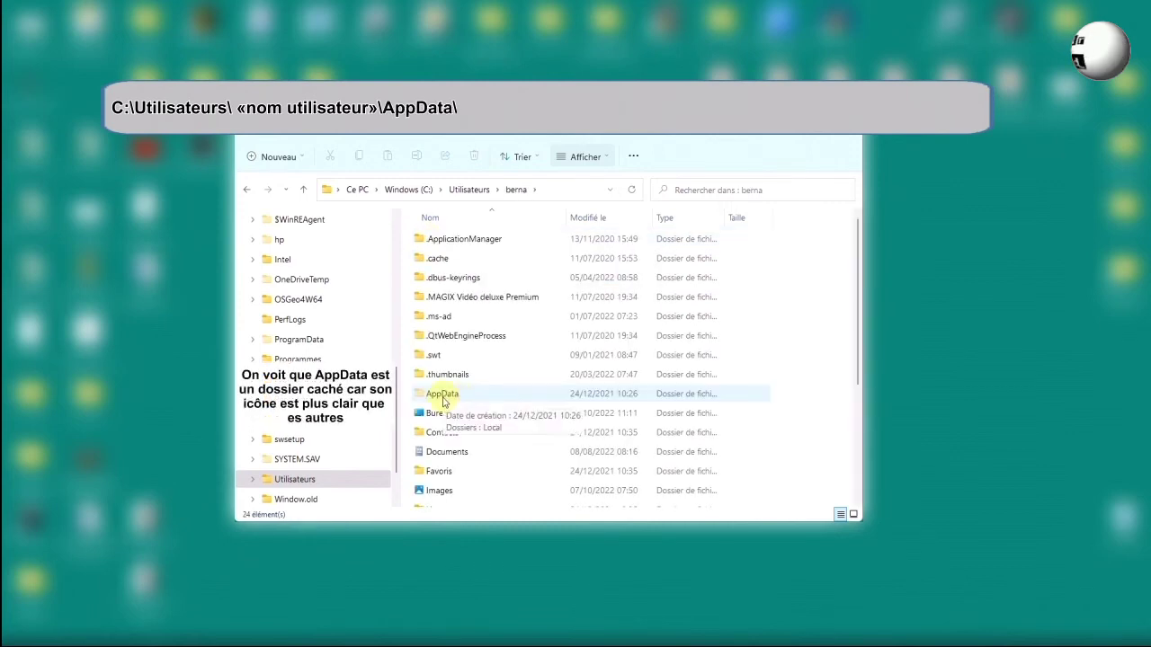
{"action": "double_click", "coordinate": [442, 402]}
{"action": "left_click", "coordinate": [440, 283]}
{"action": "double_click", "coordinate": [440, 281]}
Browse from AppData\Roaming through FlashIntegro, VideoEditor, Templates and Plugins to the VirtualDub folder.
{"action": "scroll", "coordinate": [495, 313], "scroll_direction": "down", "scroll_amount": 1}
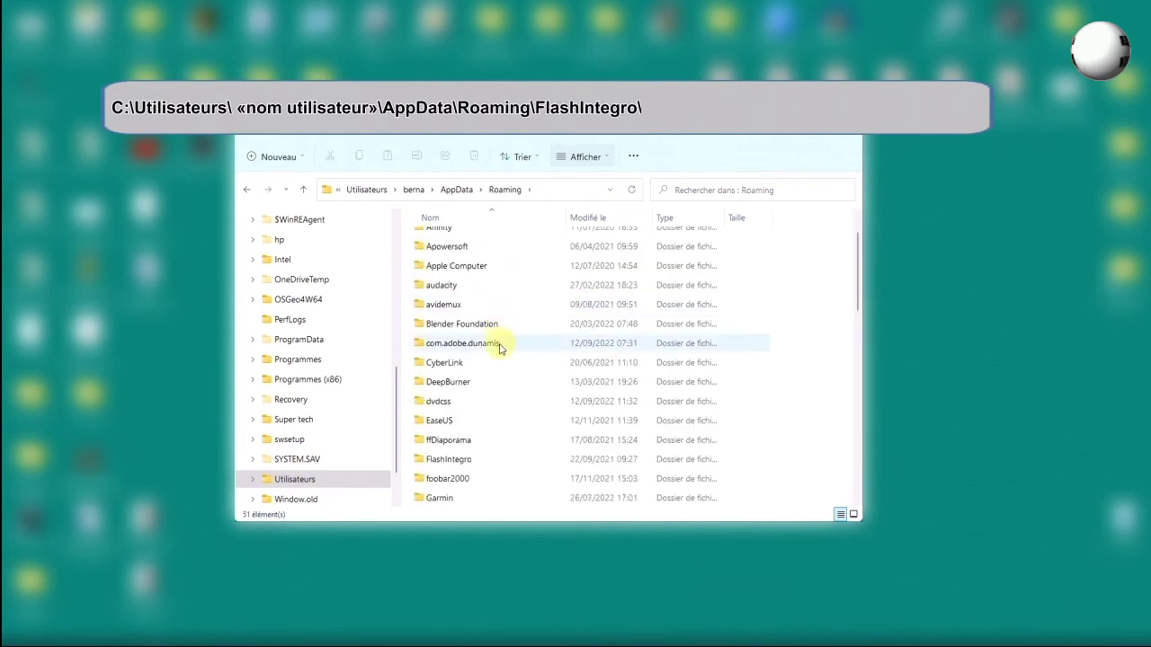
{"action": "double_click", "coordinate": [447, 460]}
{"action": "left_click", "coordinate": [440, 320]}
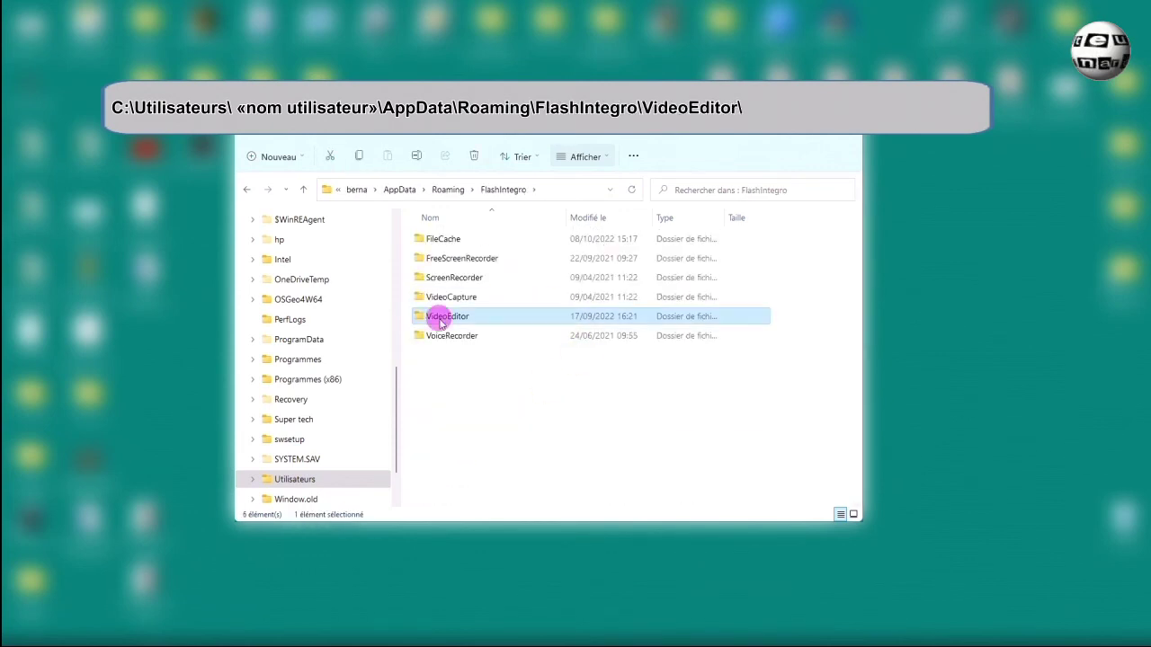
{"action": "double_click", "coordinate": [440, 318]}
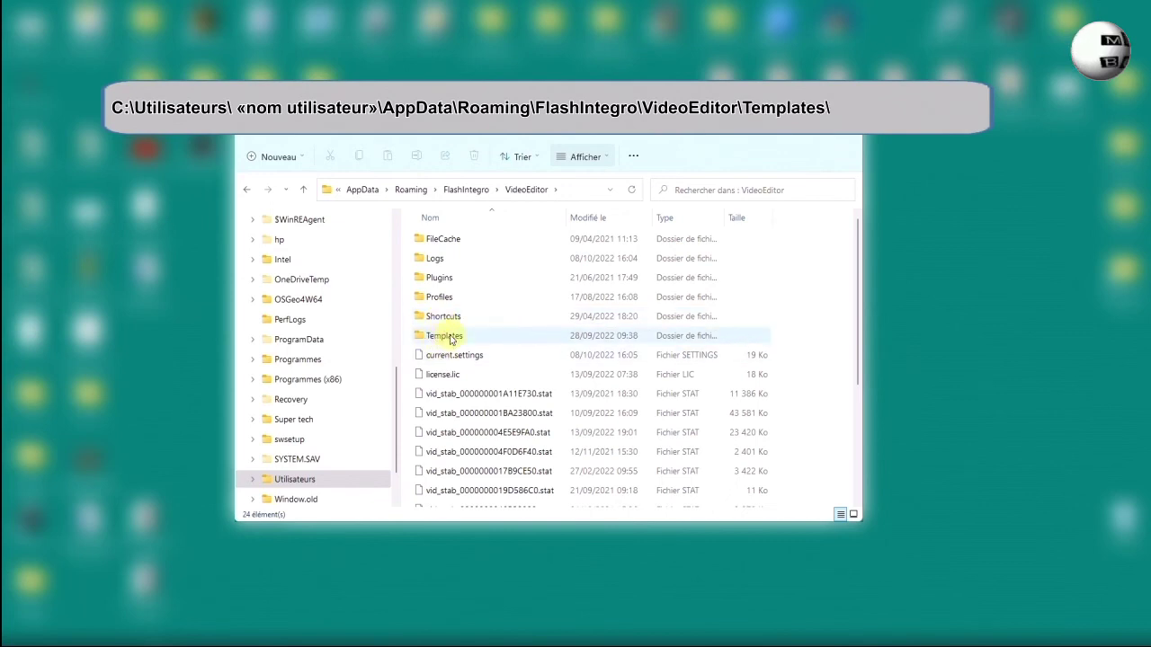
{"action": "double_click", "coordinate": [452, 337]}
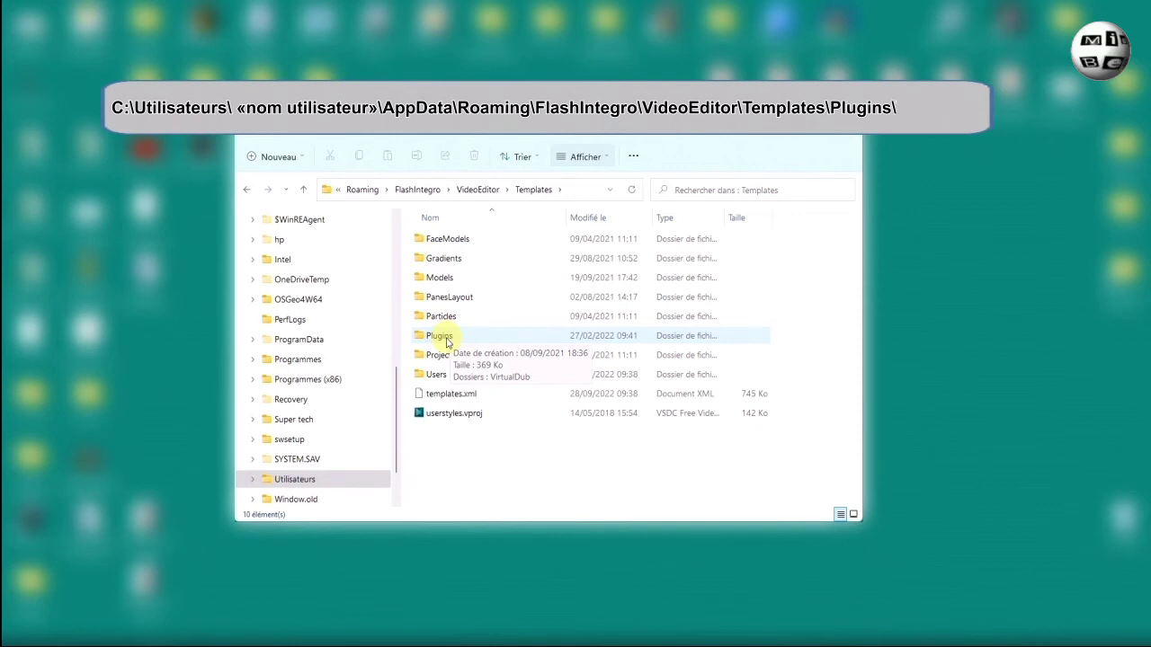
{"action": "double_click", "coordinate": [441, 336]}
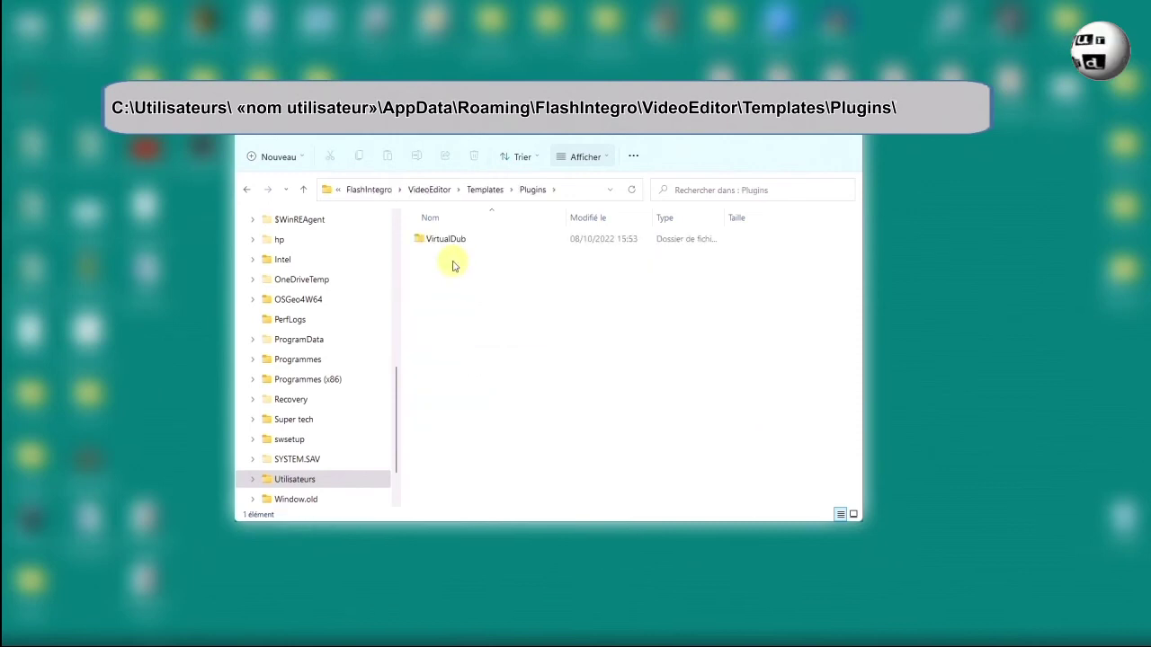
{"action": "left_click", "coordinate": [450, 241]}
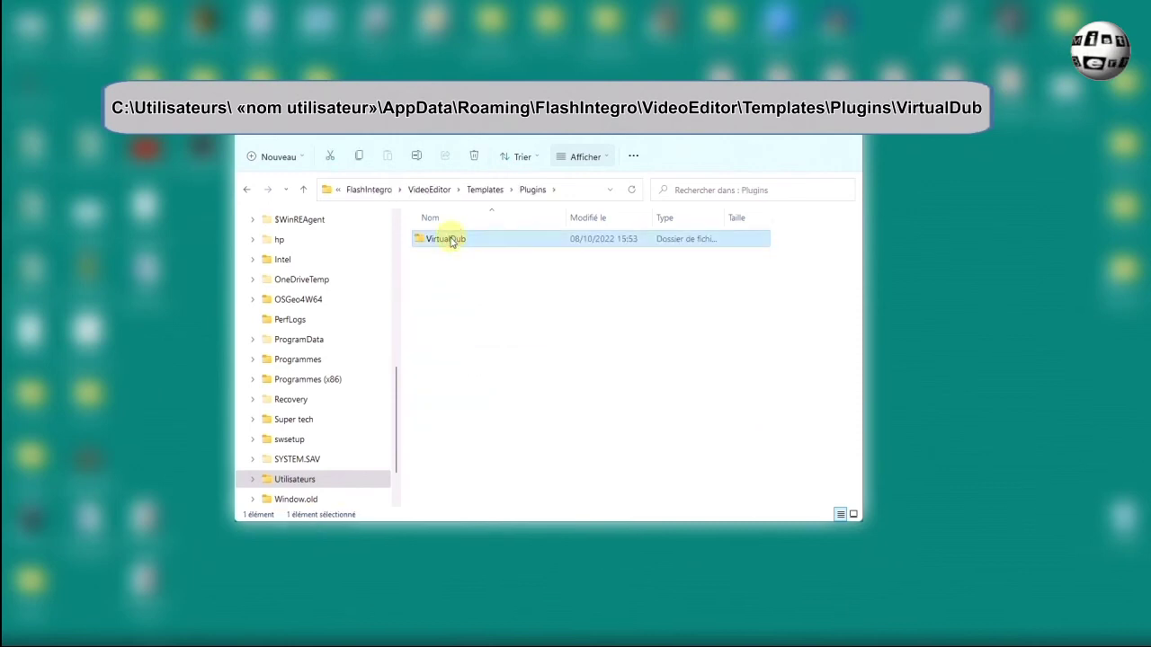
{"action": "double_click", "coordinate": [450, 241]}
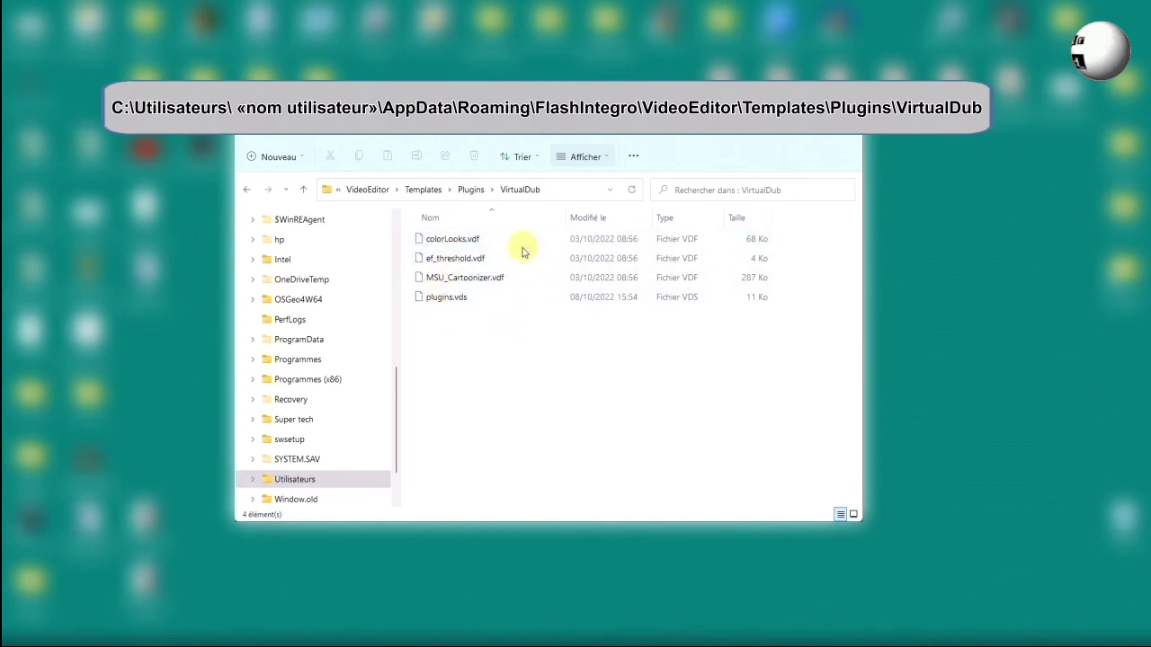
Delete the ef_threshold.vdf plugin file from the VirtualDub folder.
{"action": "left_click", "coordinate": [466, 264]}
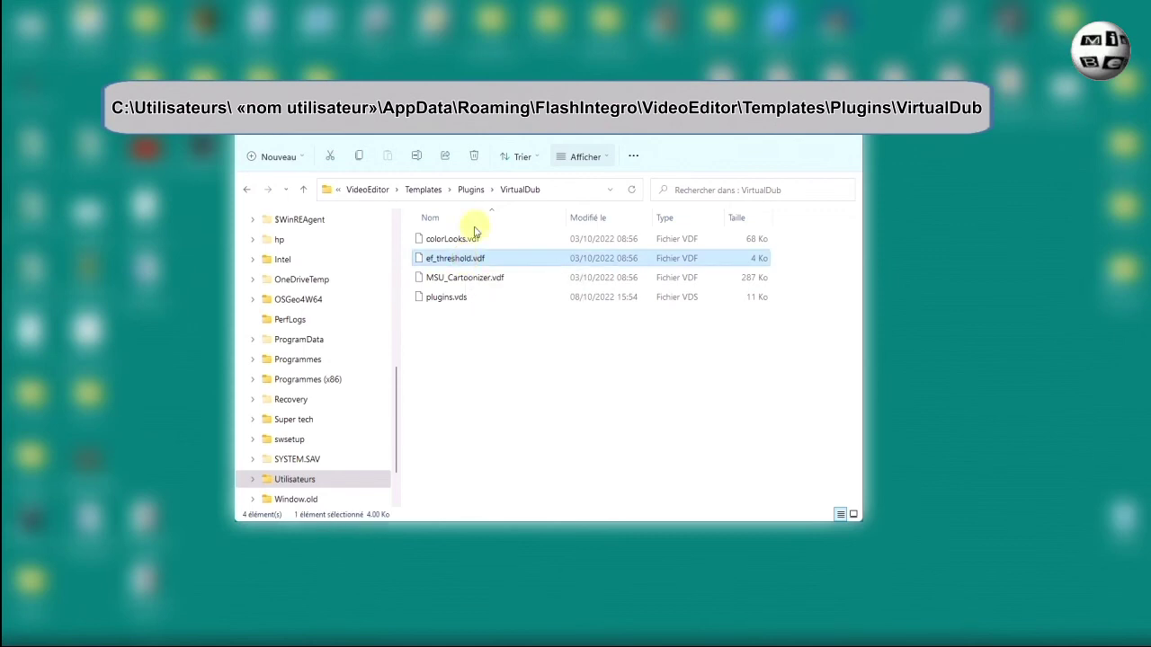
{"action": "key", "text": "Delete"}
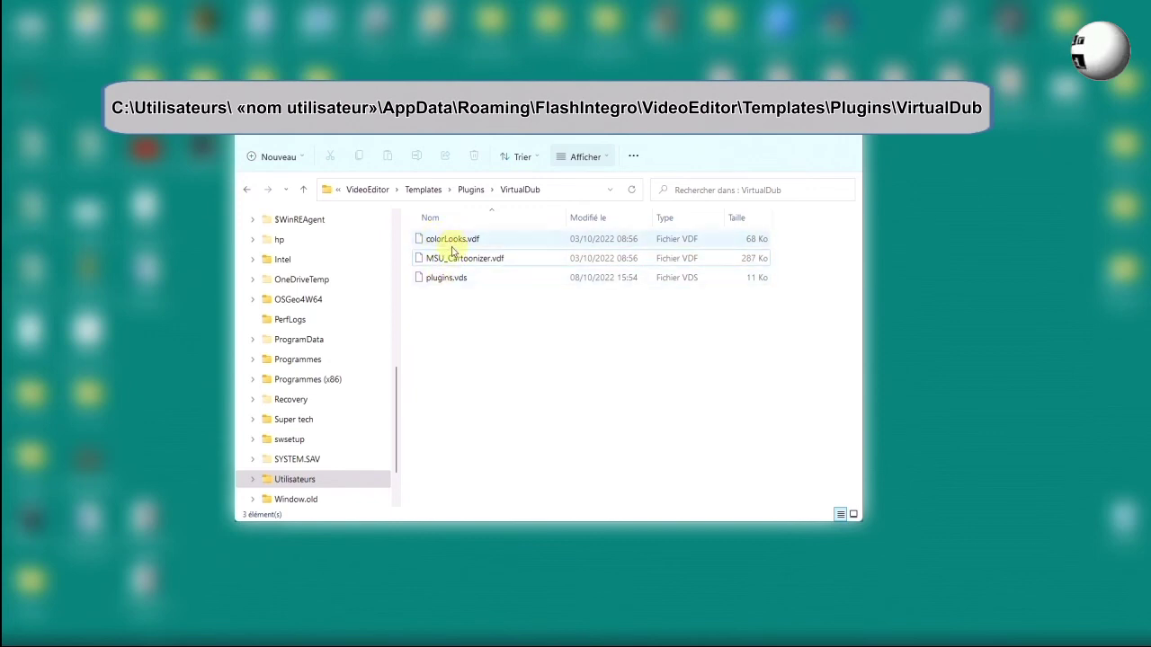
Return to the VideoEditor folder and look inside its own Plugins folder.
{"action": "left_click", "coordinate": [368, 190]}
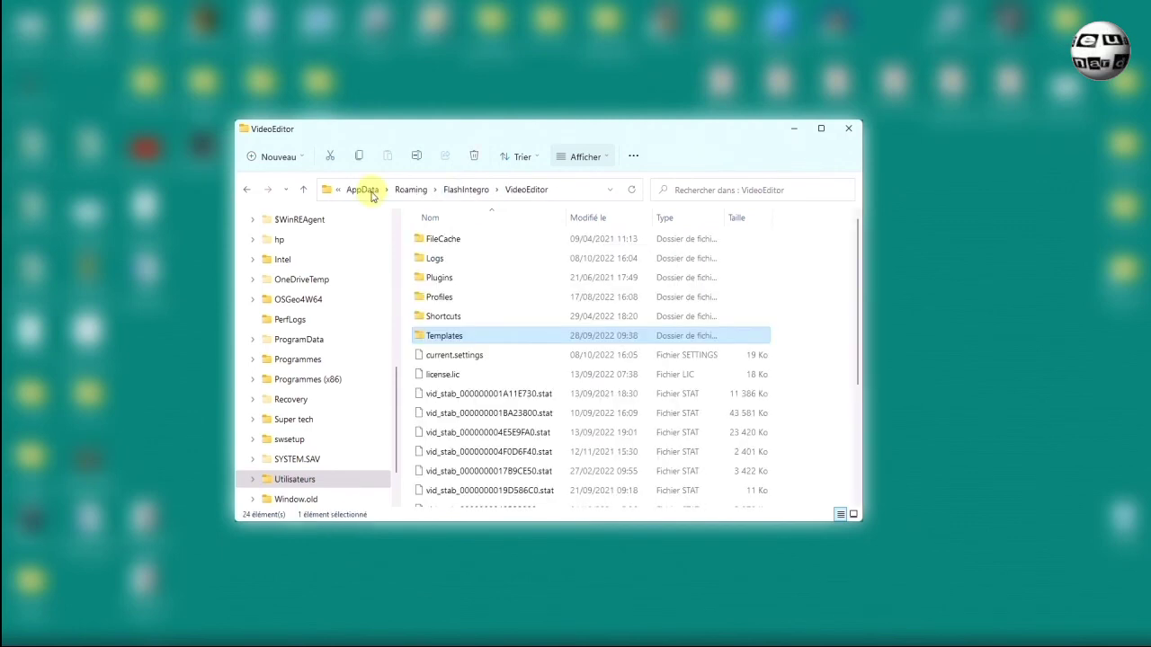
{"action": "double_click", "coordinate": [437, 278]}
{"action": "double_click", "coordinate": [442, 243]}
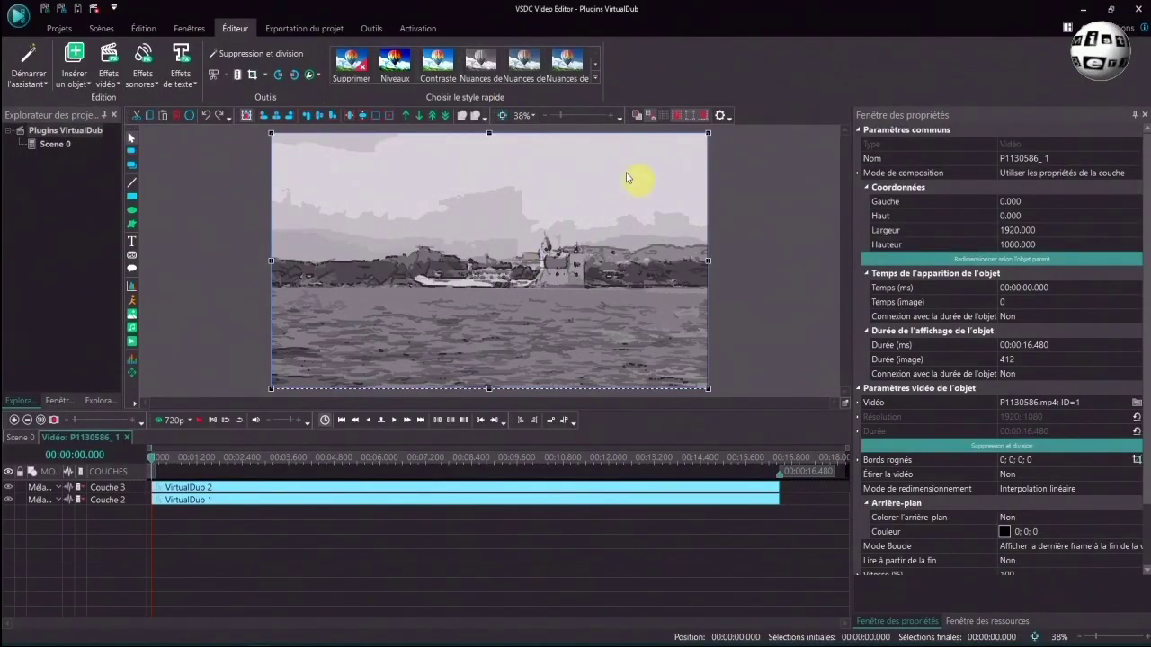
In VSDC, select the VirtualDub 1 effect on Couche 2 and open its list of filters to check the available plugins.
{"action": "left_click", "coordinate": [300, 501]}
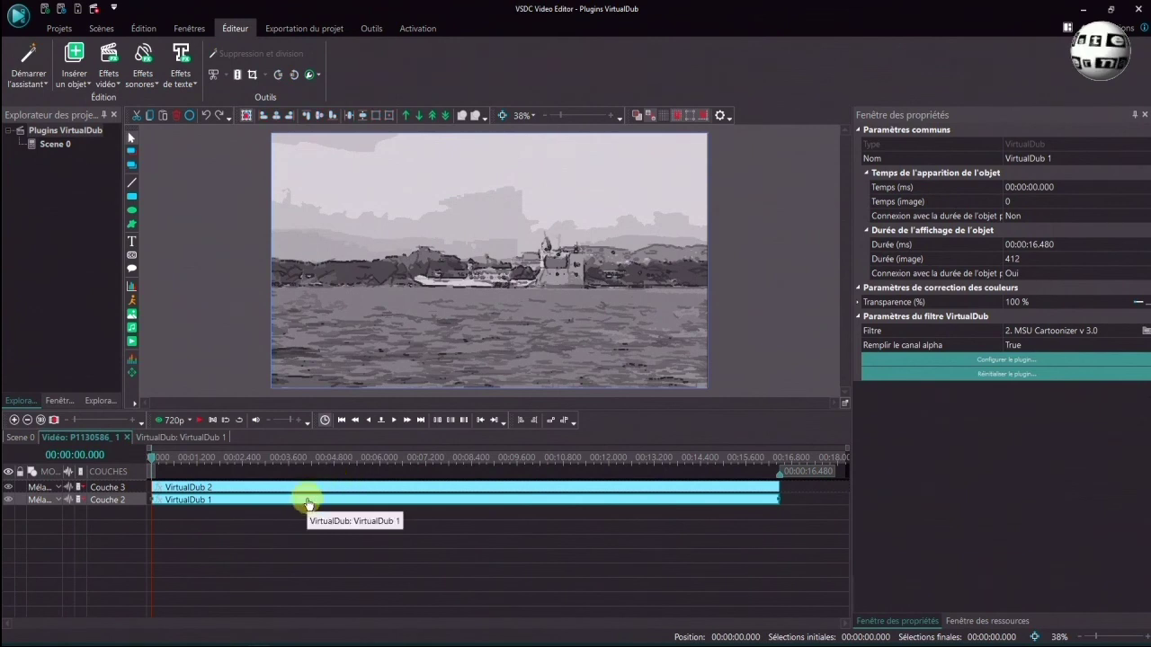
{"action": "left_click", "coordinate": [1140, 330]}
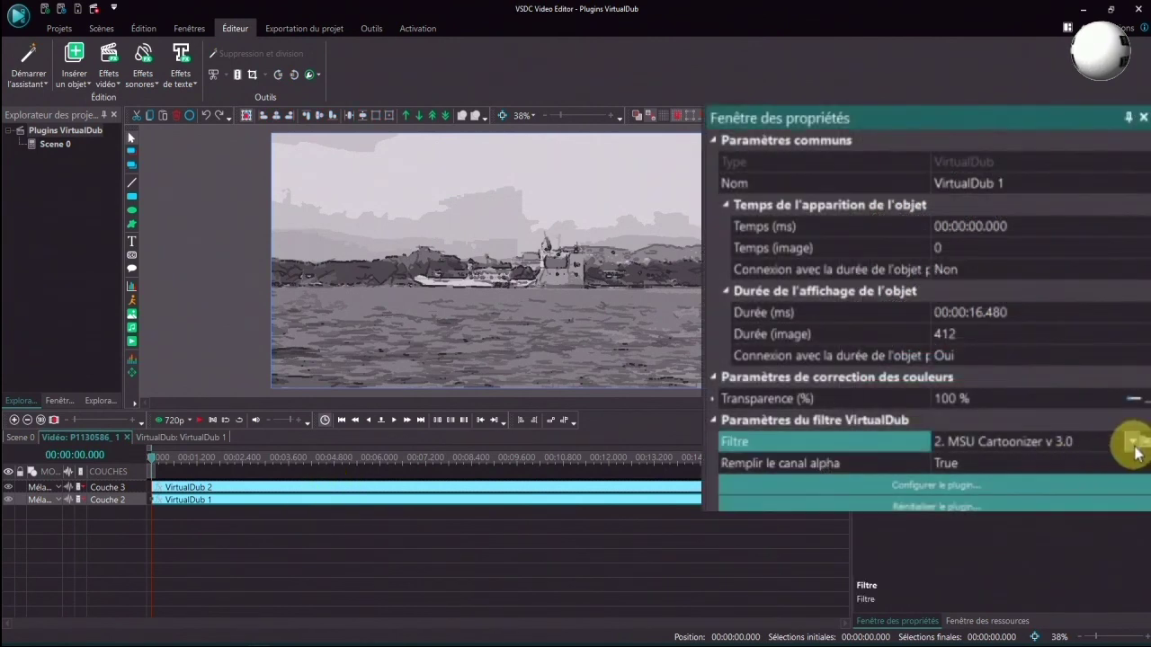
{"action": "left_click", "coordinate": [1138, 333]}
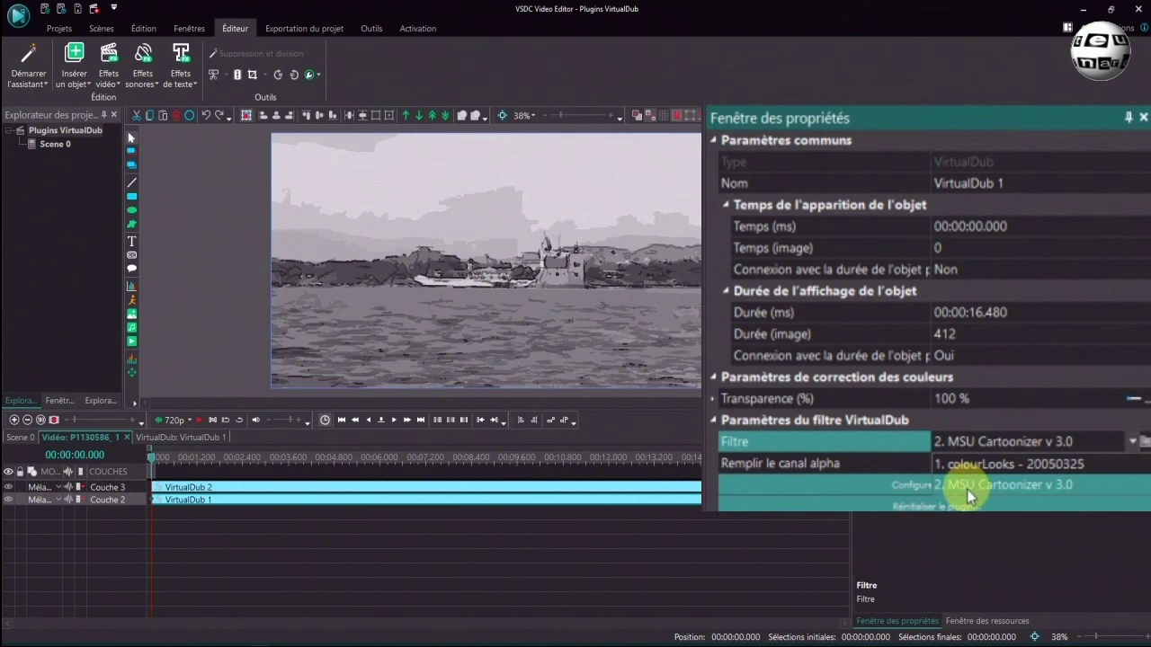